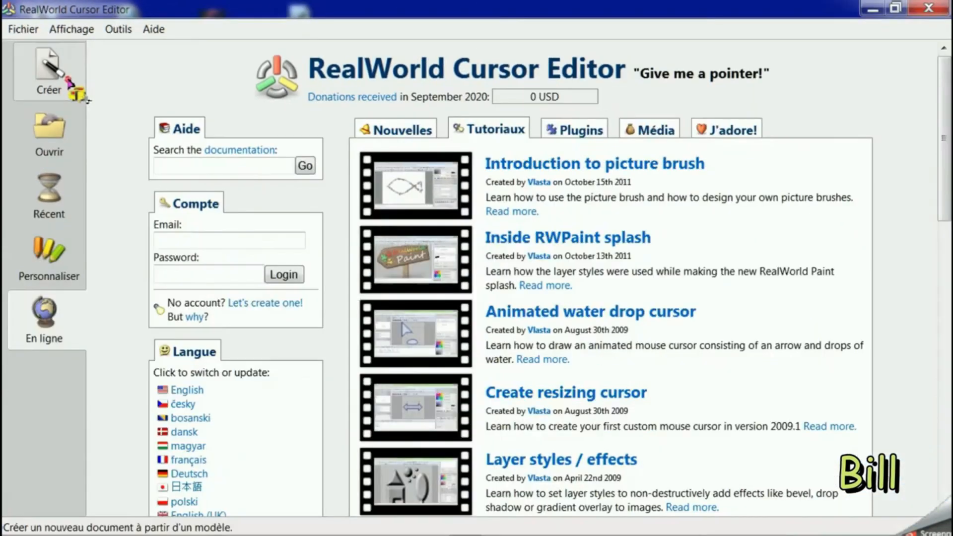
Step: Create an animated pointer from the white-background images 6, 7, 8 and 9 (Copier), keeping the default canvas size of 32
left_click(129, 160)
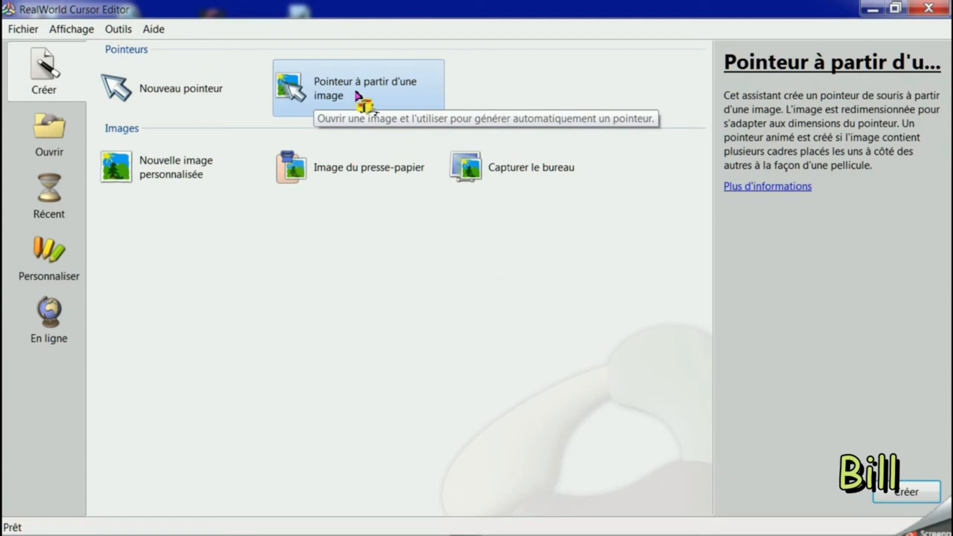
left_click(356, 94)
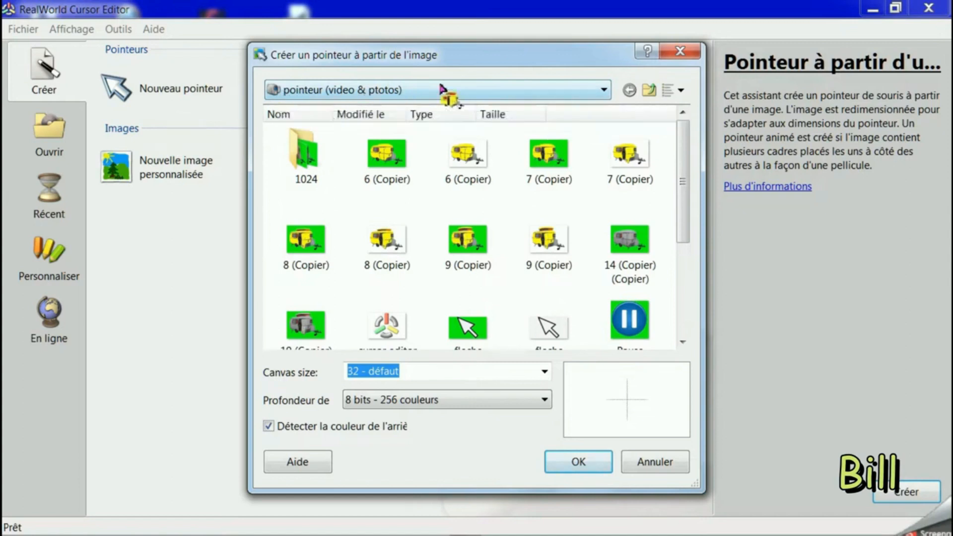
left_click(469, 158)
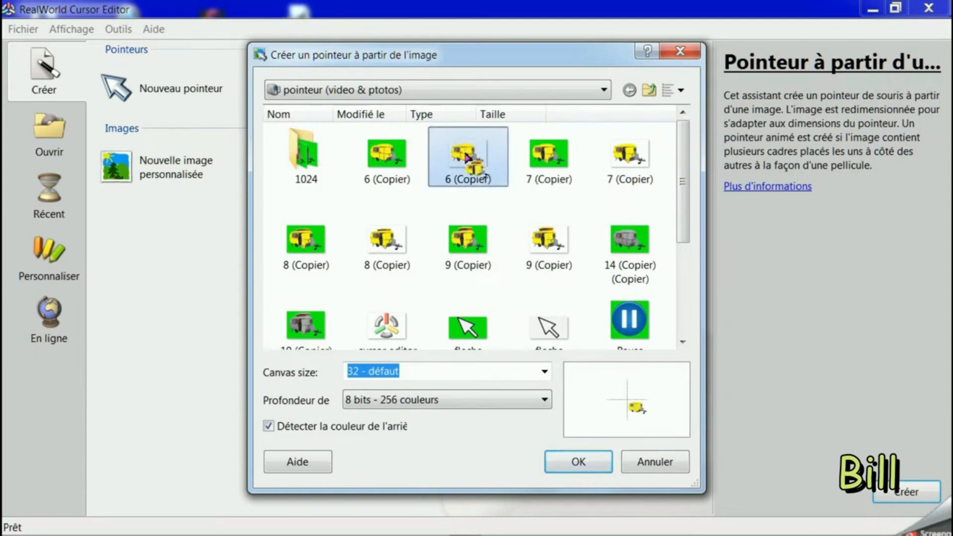
left_click(630, 158)
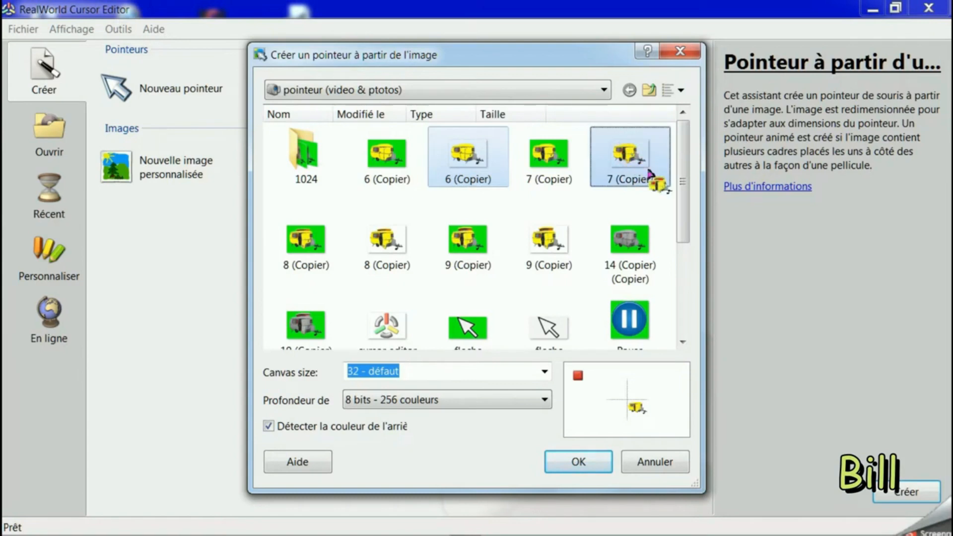
left_click(377, 247)
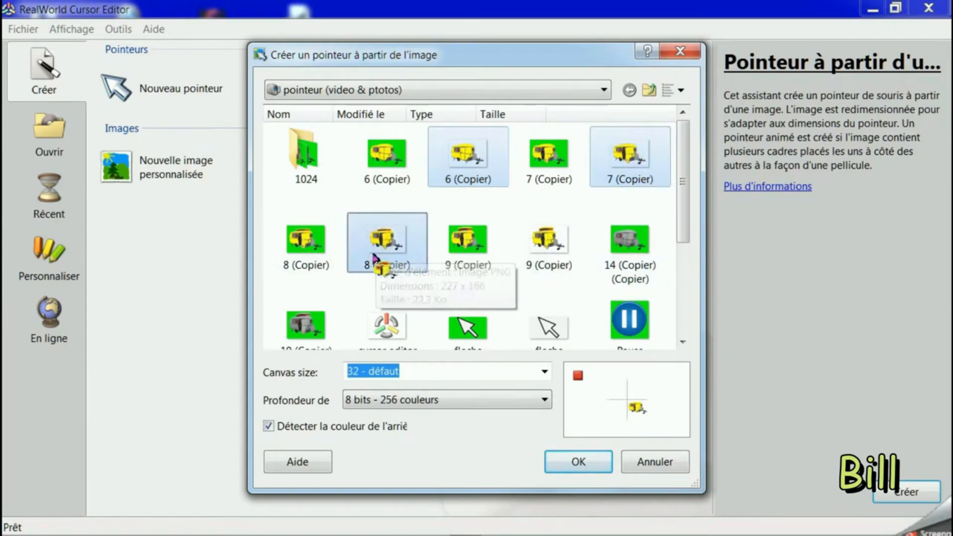
left_click(554, 247)
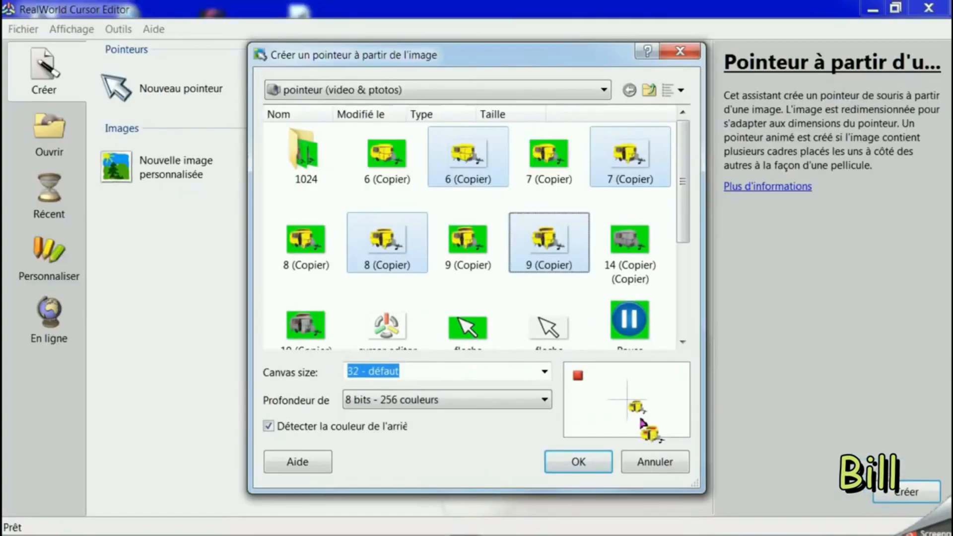
left_click(540, 456)
left_click(581, 462)
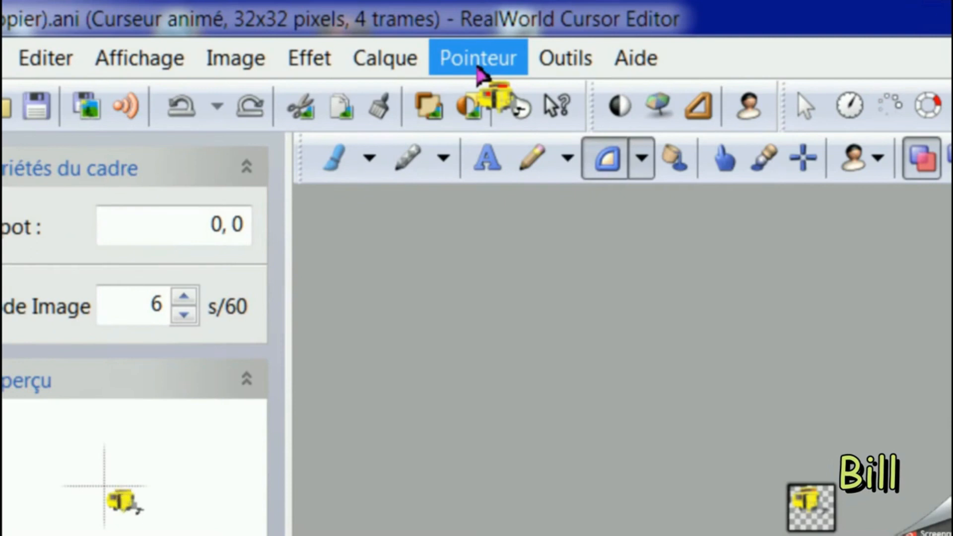
Step: Slow the pointer's animation by setting its speed to -100
left_click(477, 70)
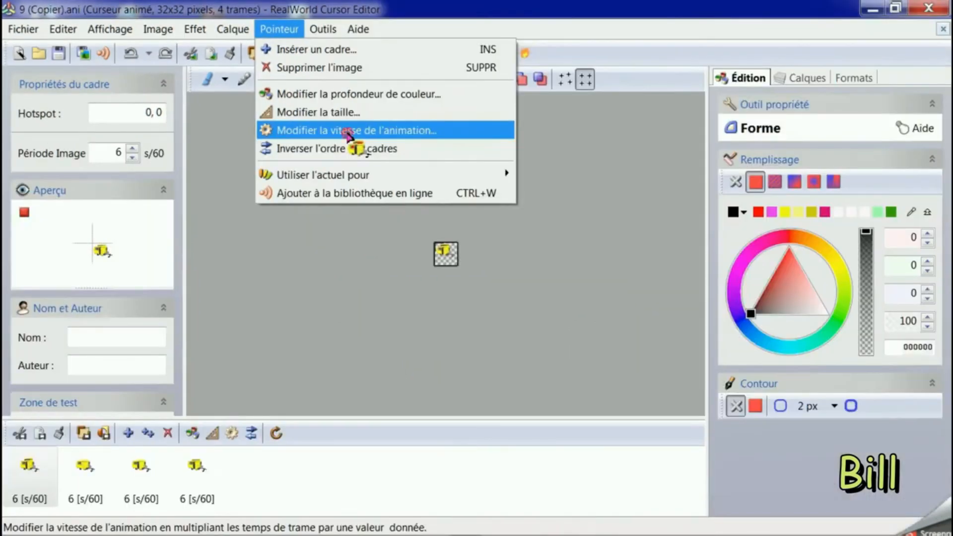
left_click(347, 133)
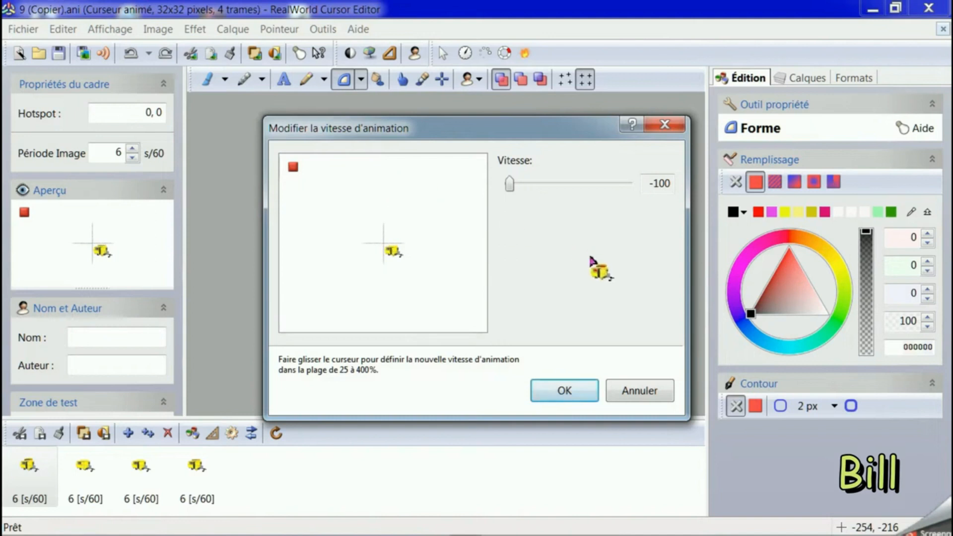
mouse_move(510, 186)
left_mouse_down()
mouse_move(638, 186)
mouse_move(508, 187)
left_mouse_up()
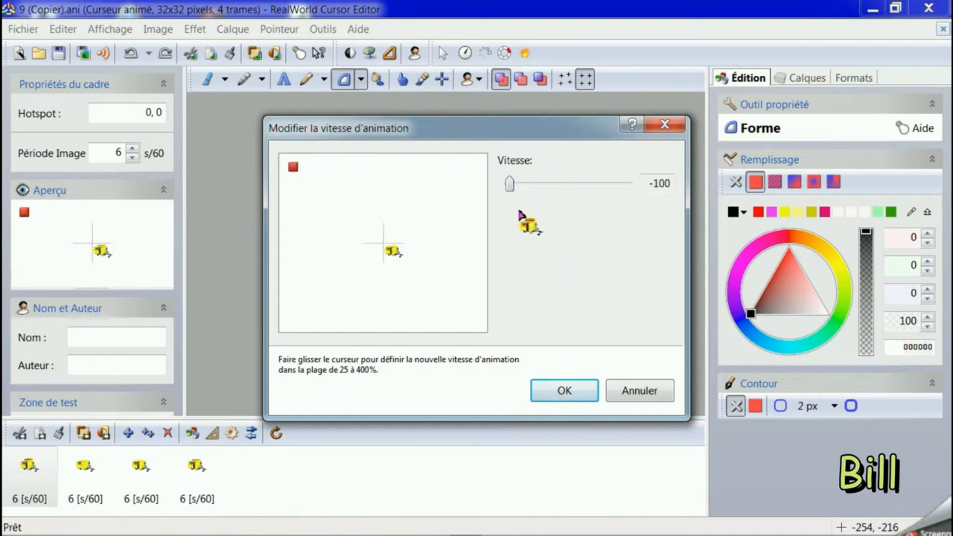
left_click(574, 394)
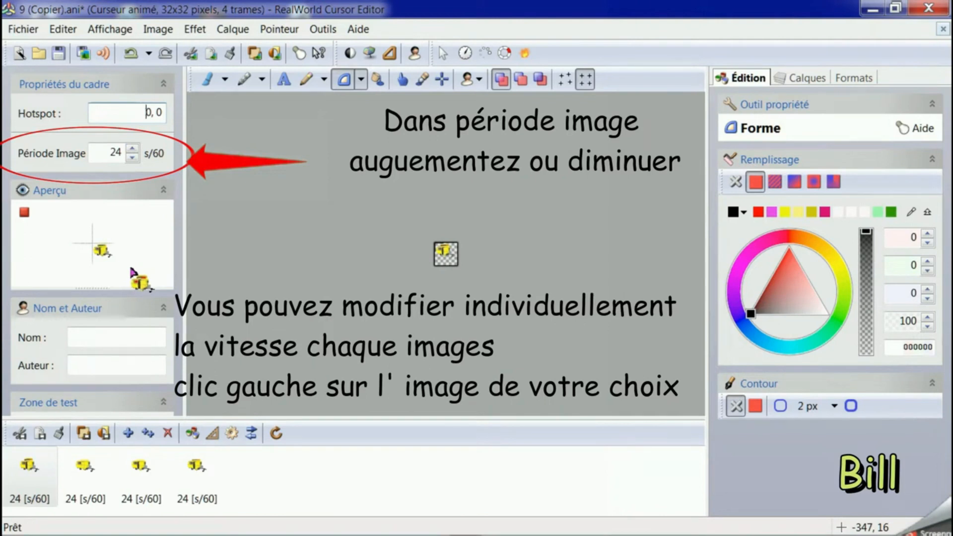
Step: Select all four animation frames and shift their images two pixels to the right
left_click(31, 470)
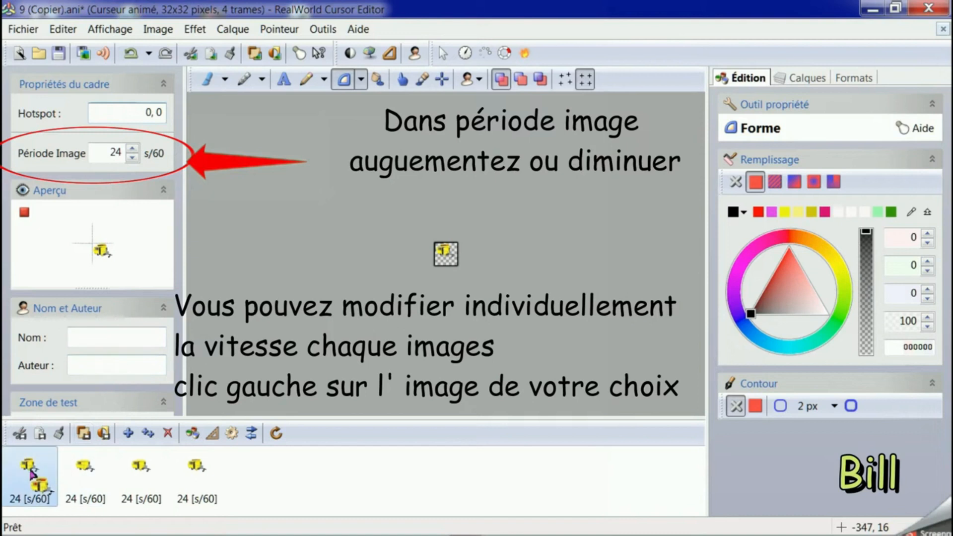
left_click(31, 473)
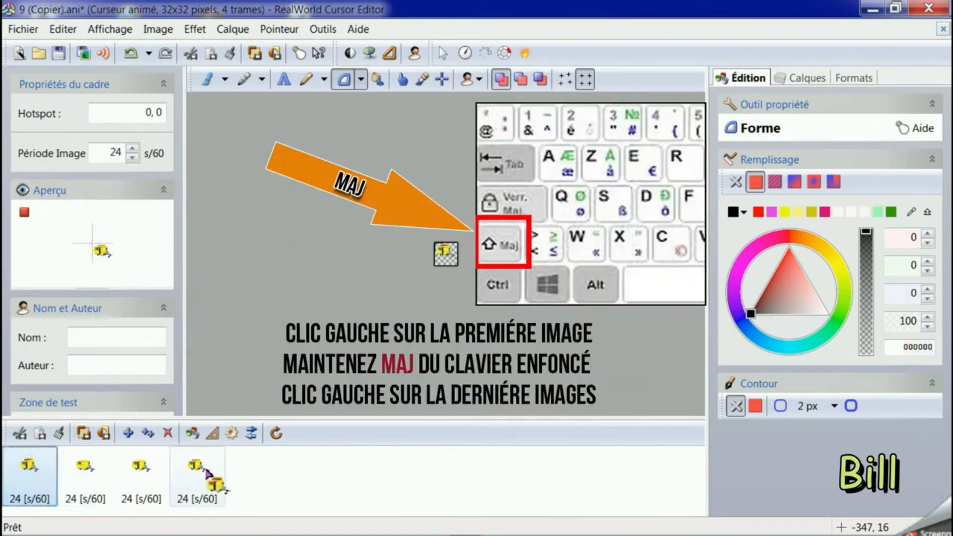
left_click(208, 471, "shift")
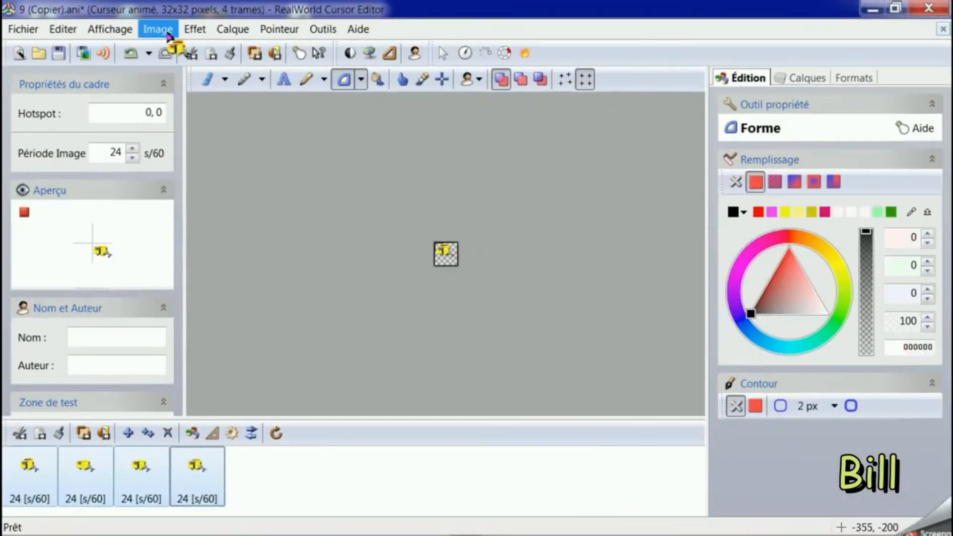
left_click(167, 33)
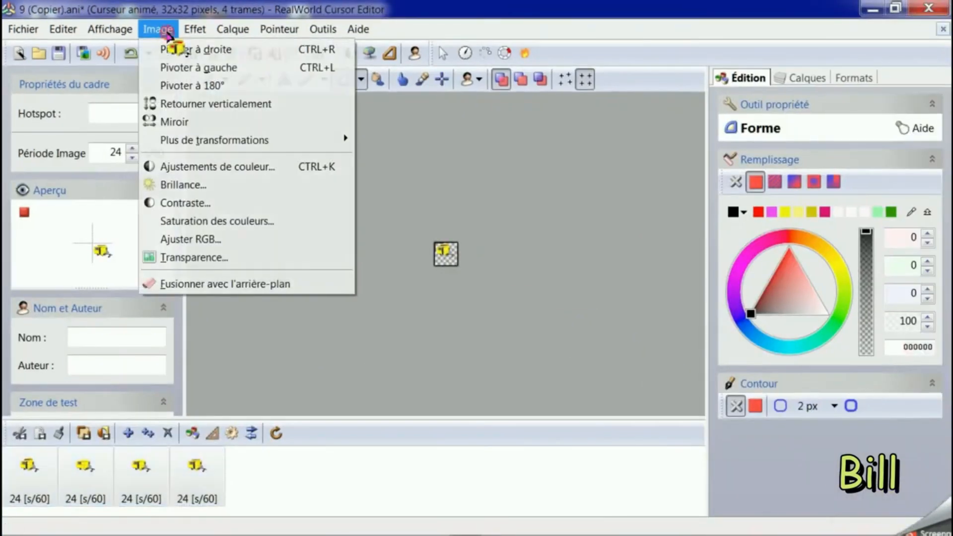
mouse_move(211, 141)
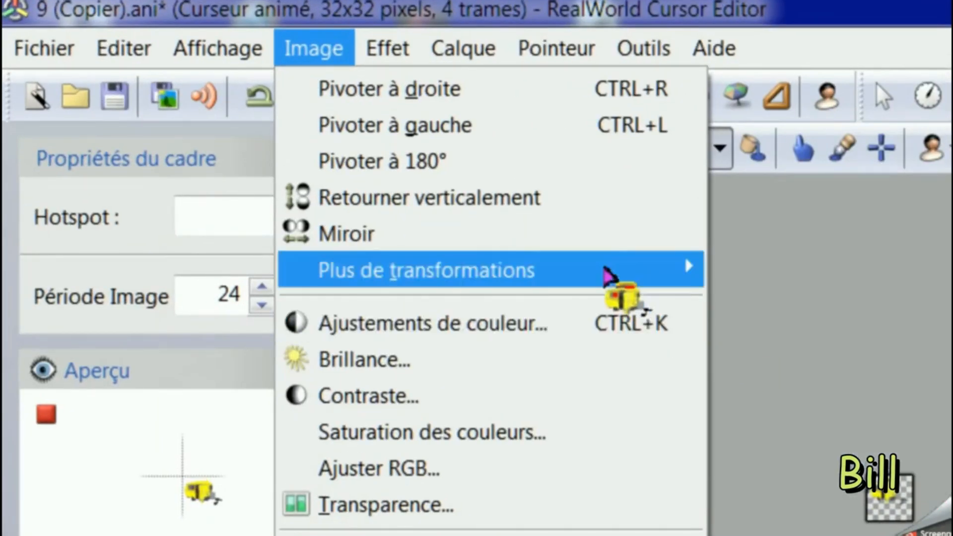
mouse_move(616, 276)
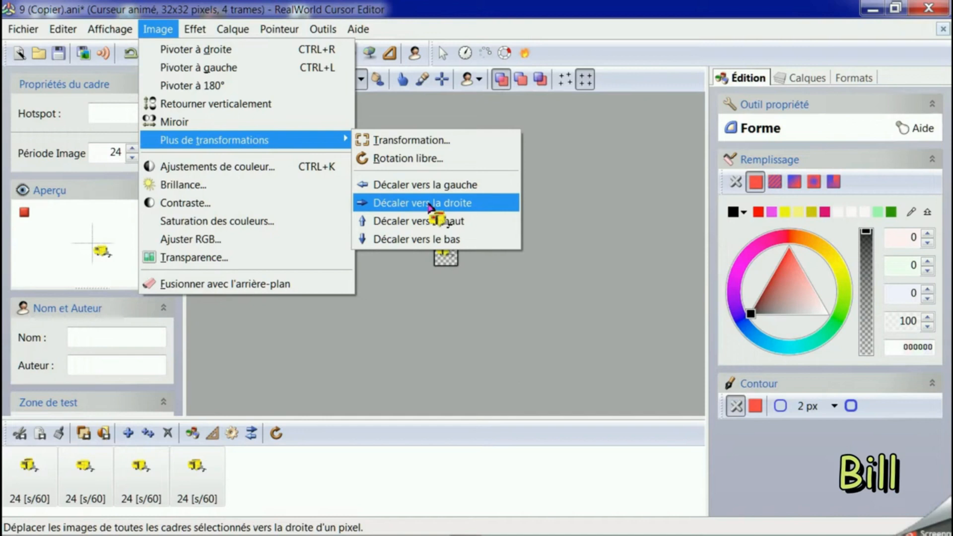
left_click(430, 203)
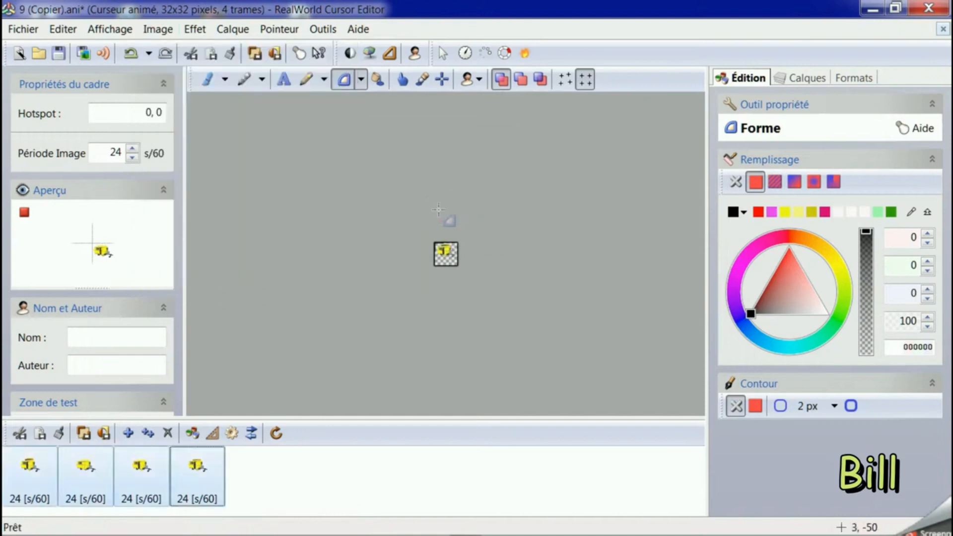
scroll(433, 256, "up", 5)
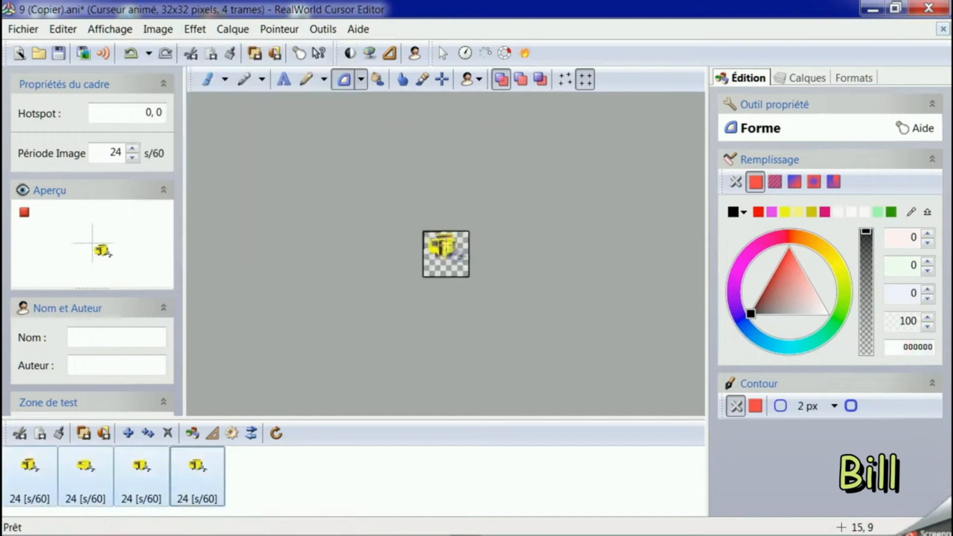
scroll(449, 235, "up", 1)
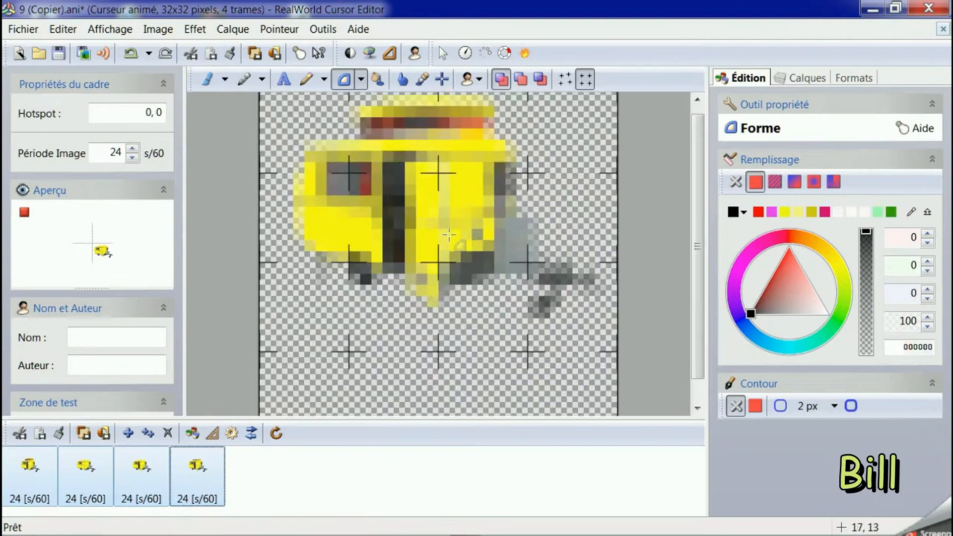
scroll(449, 235, "down", 1)
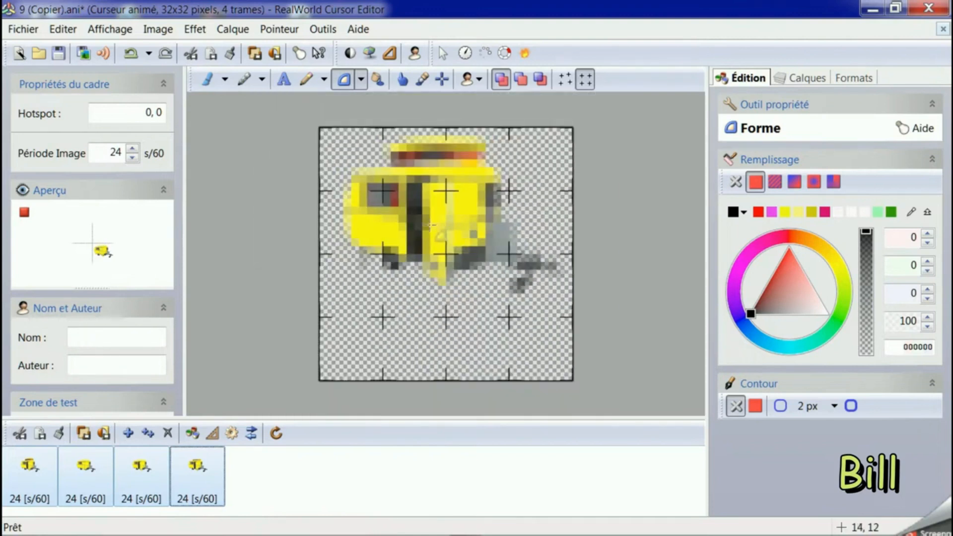
left_click(158, 31)
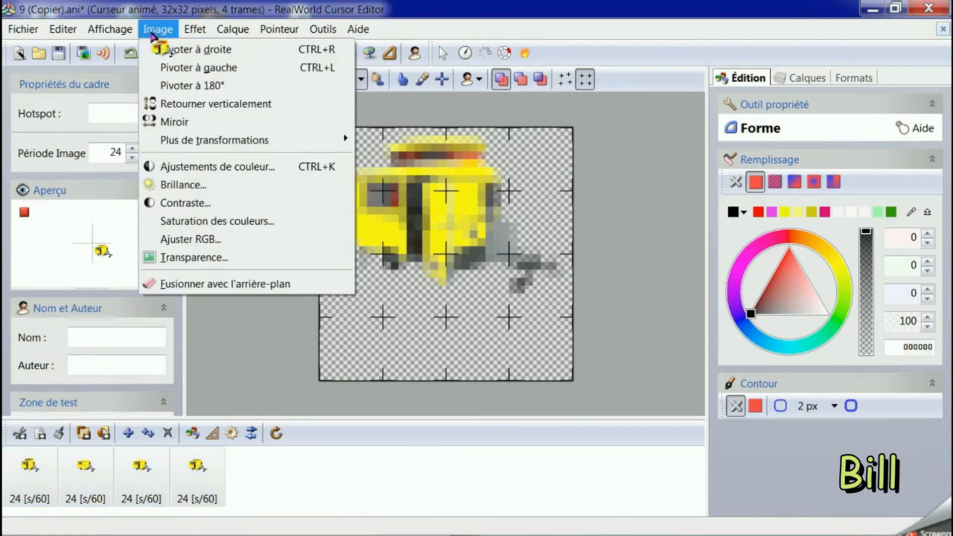
mouse_move(235, 142)
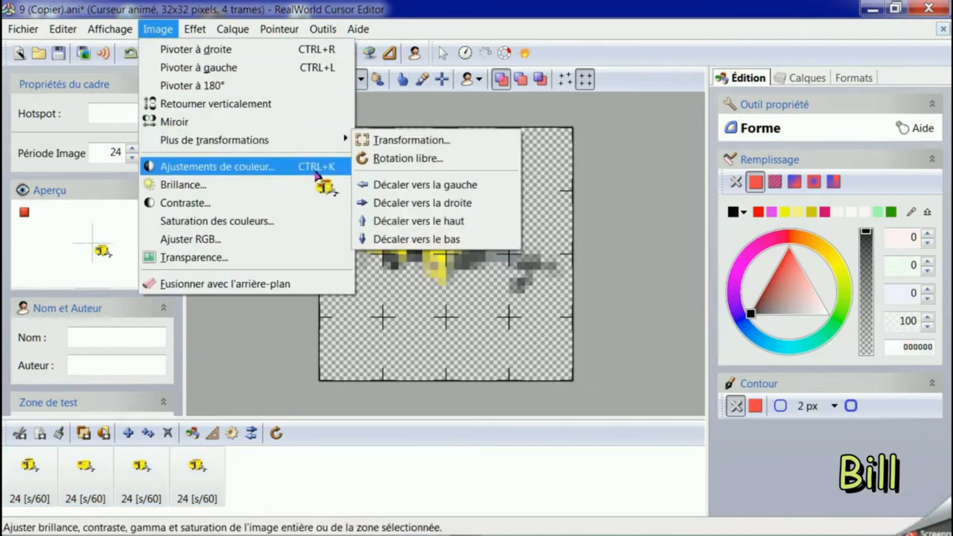
left_click(429, 204)
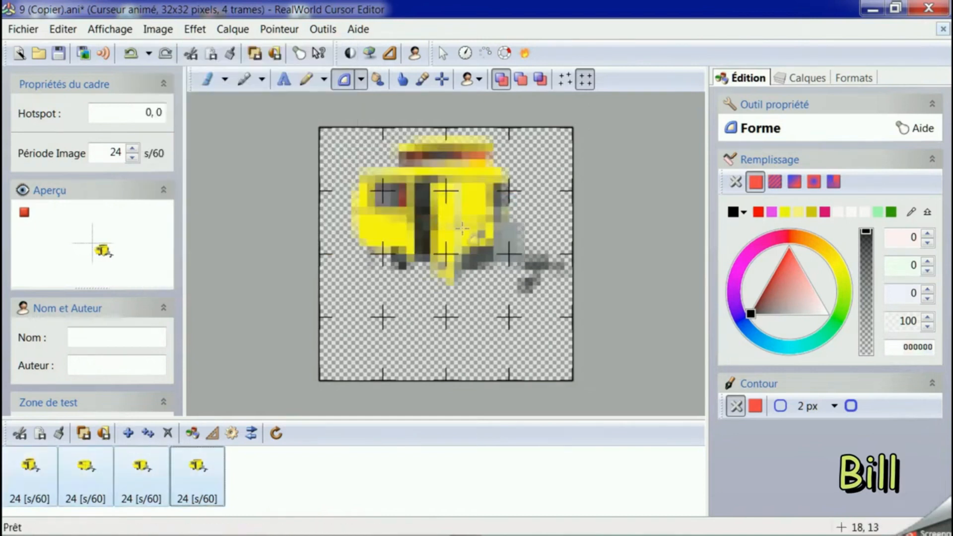
Step: Shift the images of all four selected frames down by four pixels
left_click(163, 31)
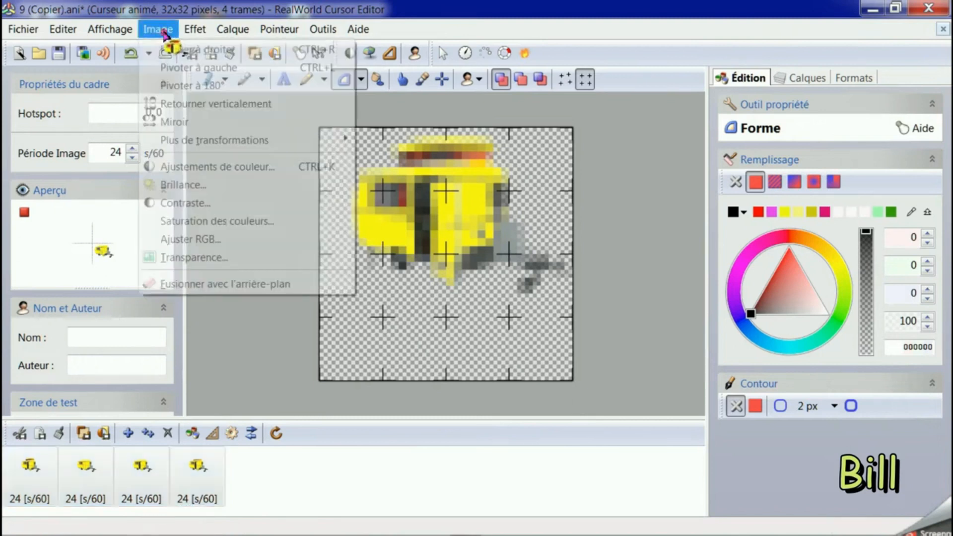
mouse_move(210, 138)
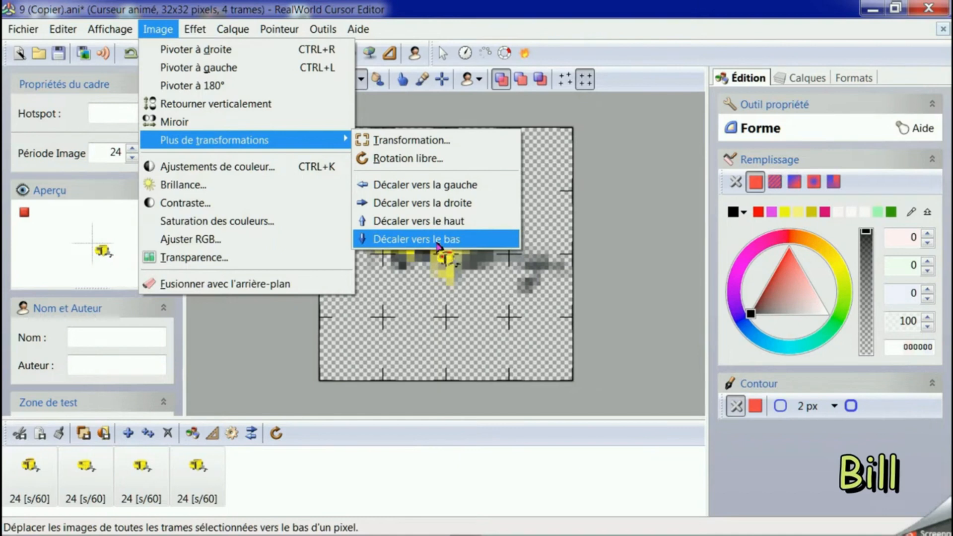
left_click(439, 240)
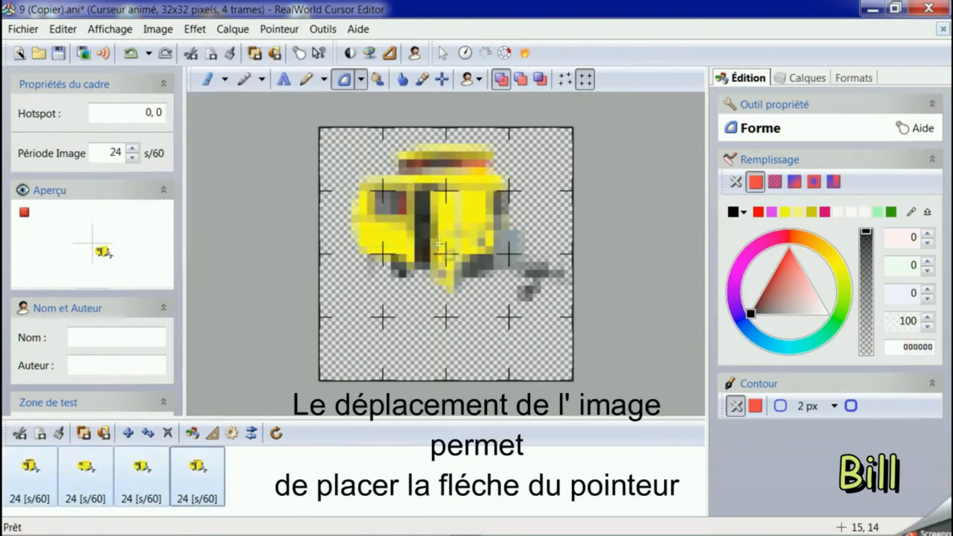
left_click(166, 33)
mouse_move(244, 145)
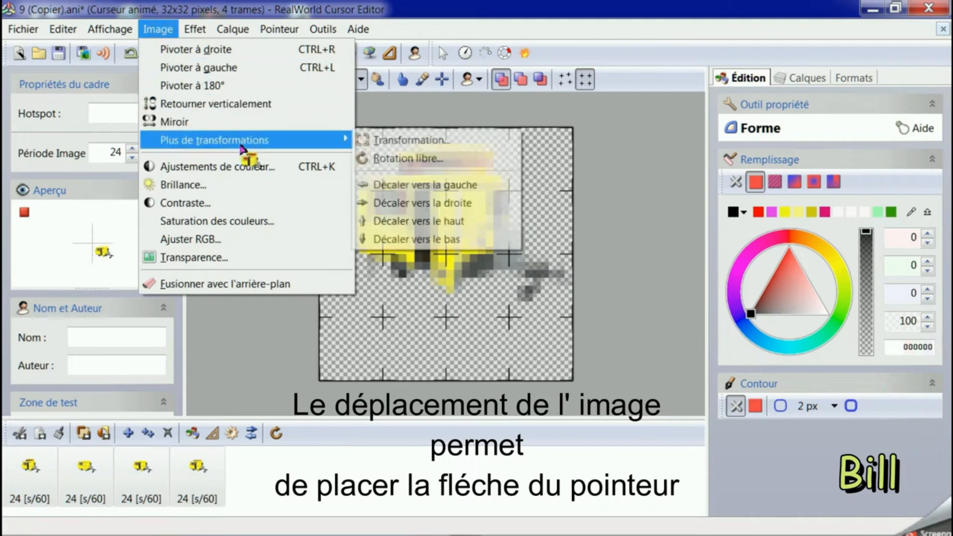
left_click(407, 239)
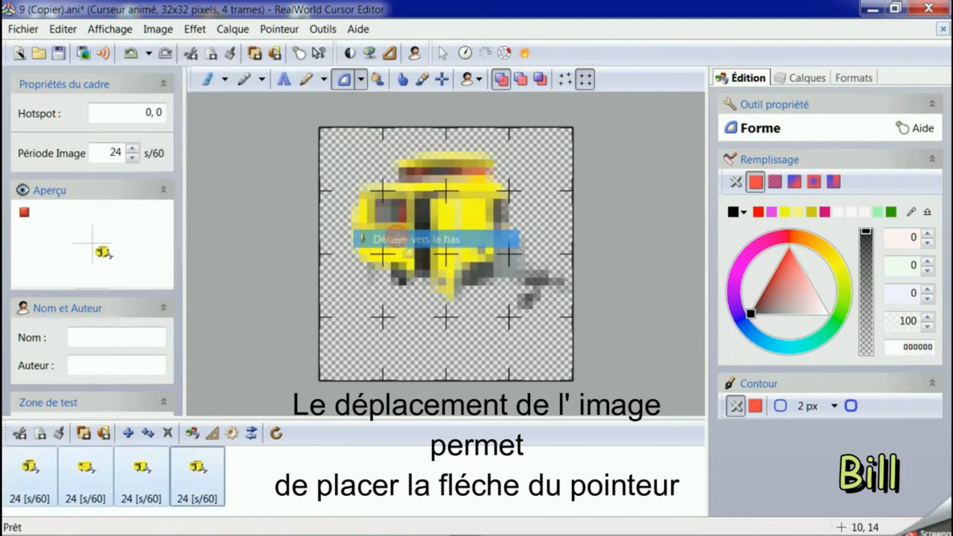
left_click(160, 30)
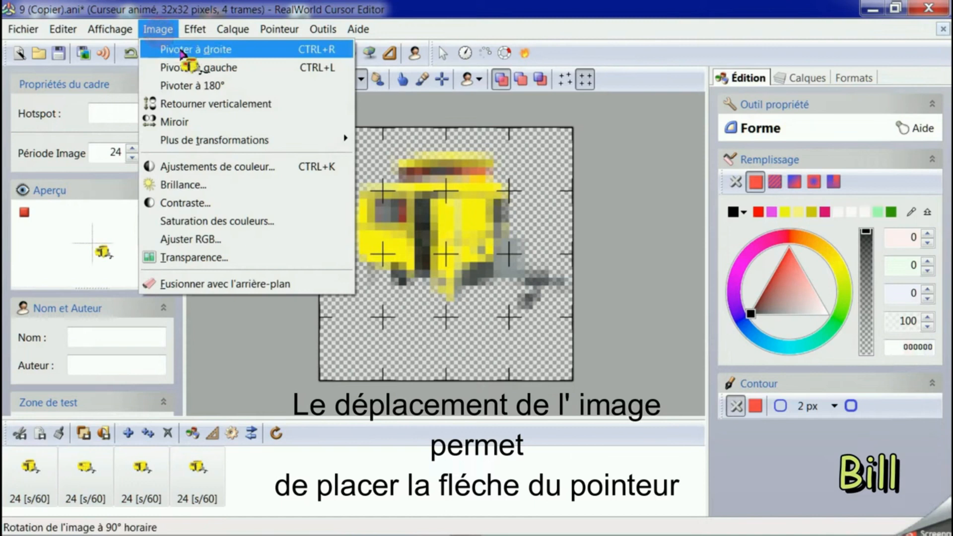
mouse_move(228, 144)
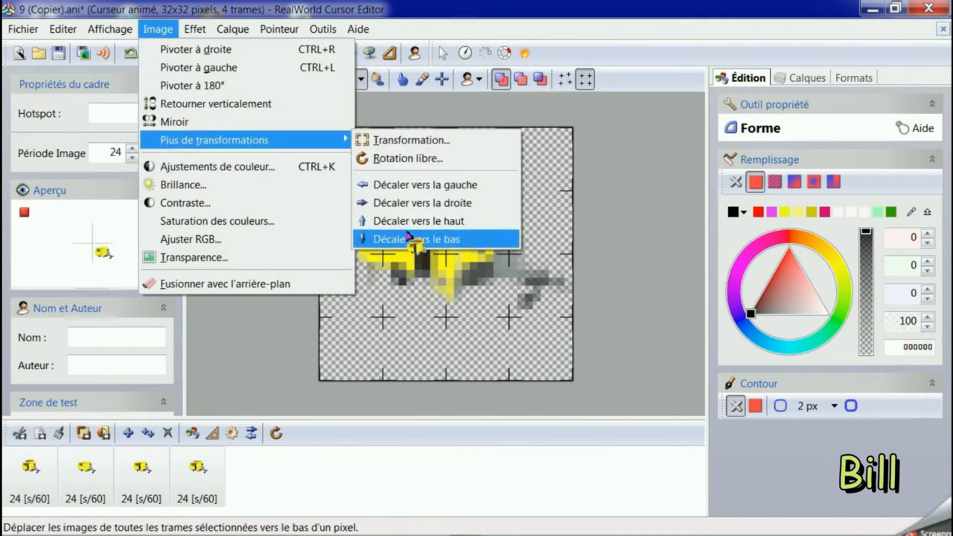
left_click(407, 239)
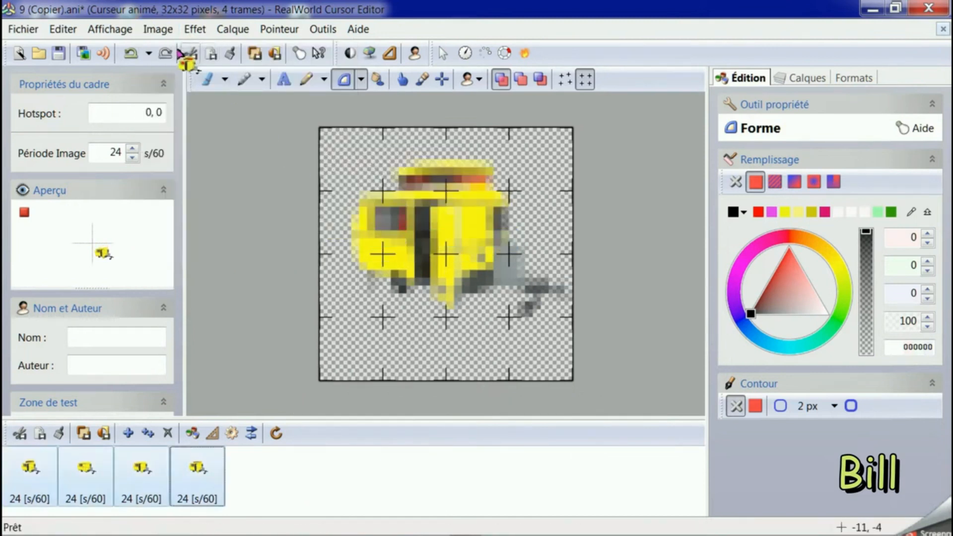
left_click(157, 30)
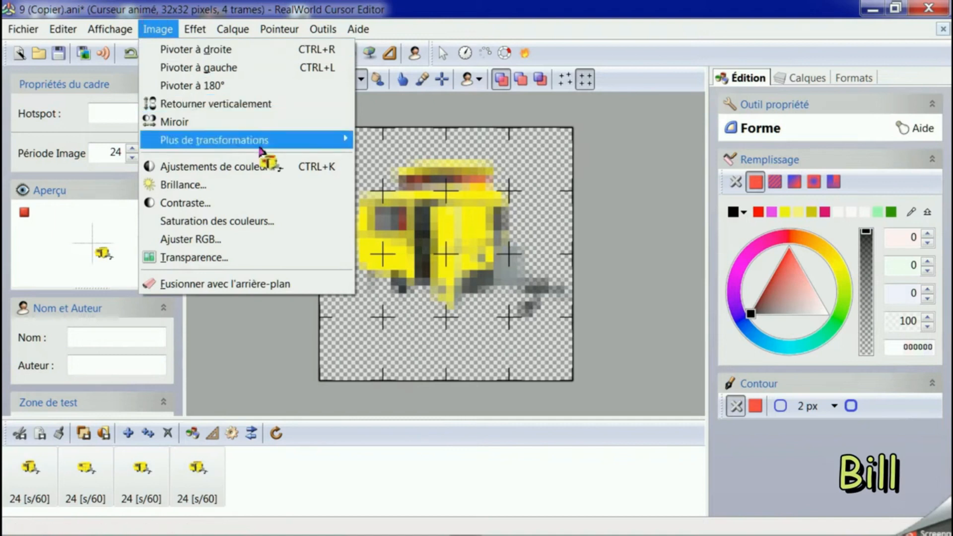
mouse_move(260, 148)
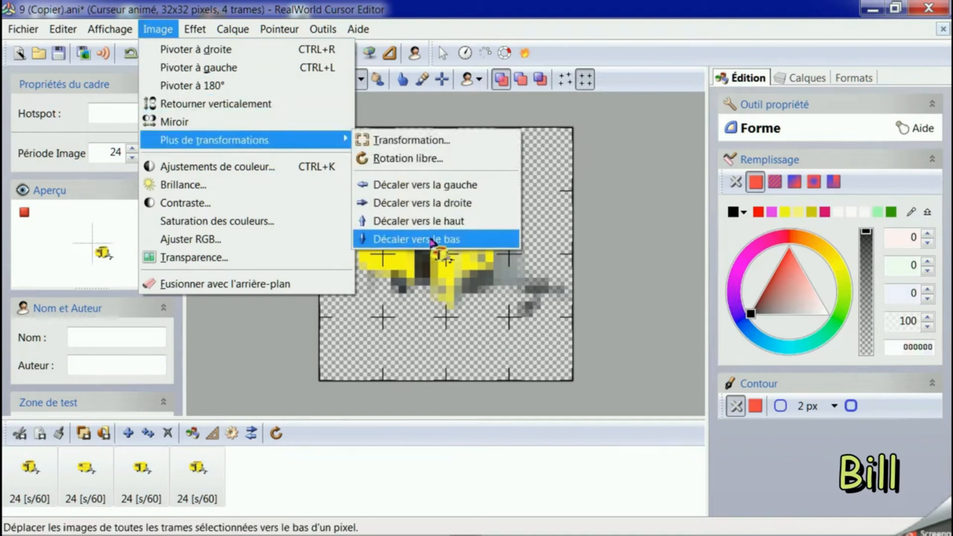
left_click(430, 240)
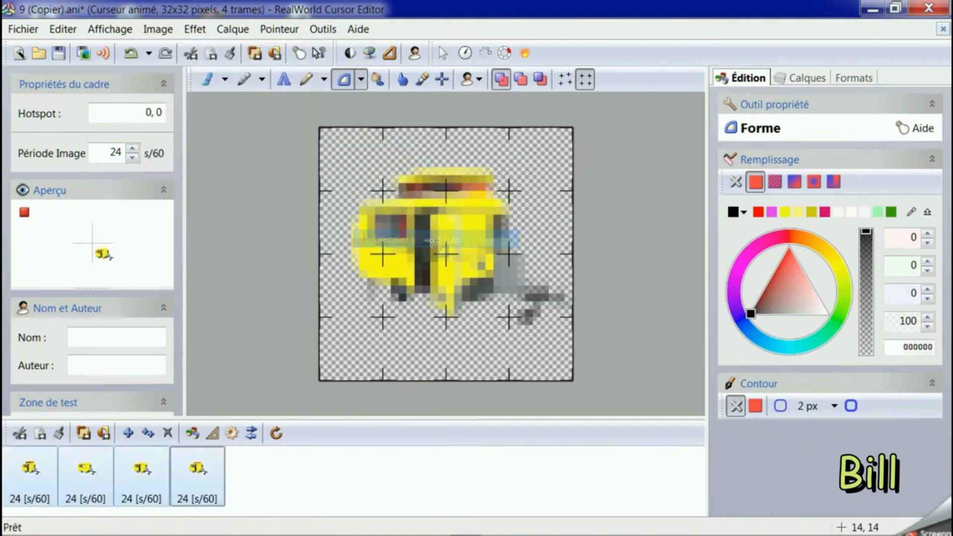
Step: Shift the images of all four selected frames down by three more pixels
left_click(164, 30)
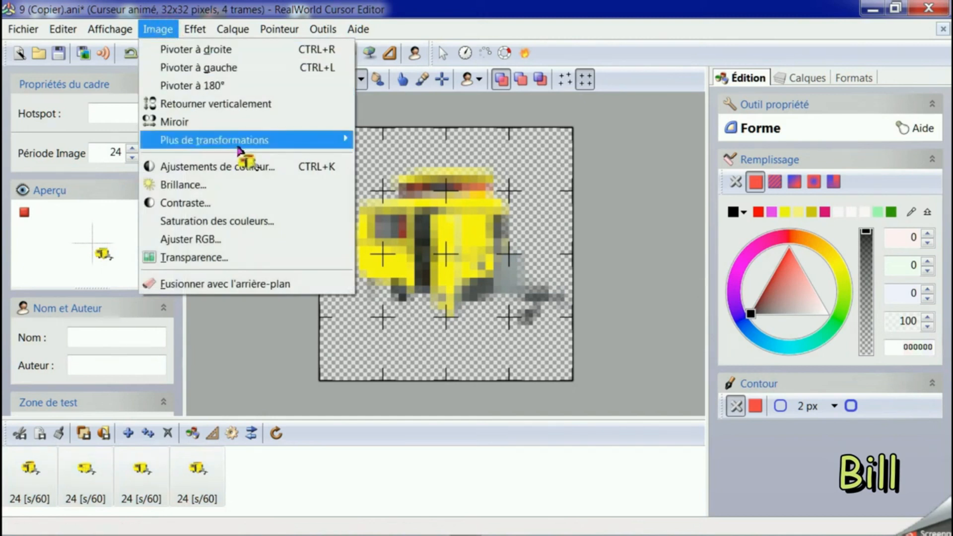
mouse_move(240, 151)
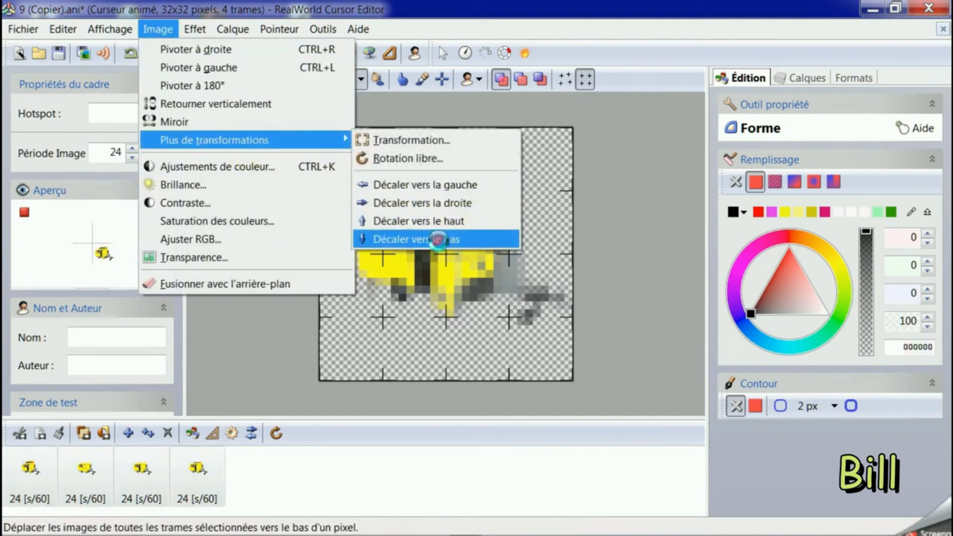
left_click(439, 240)
left_click(158, 29)
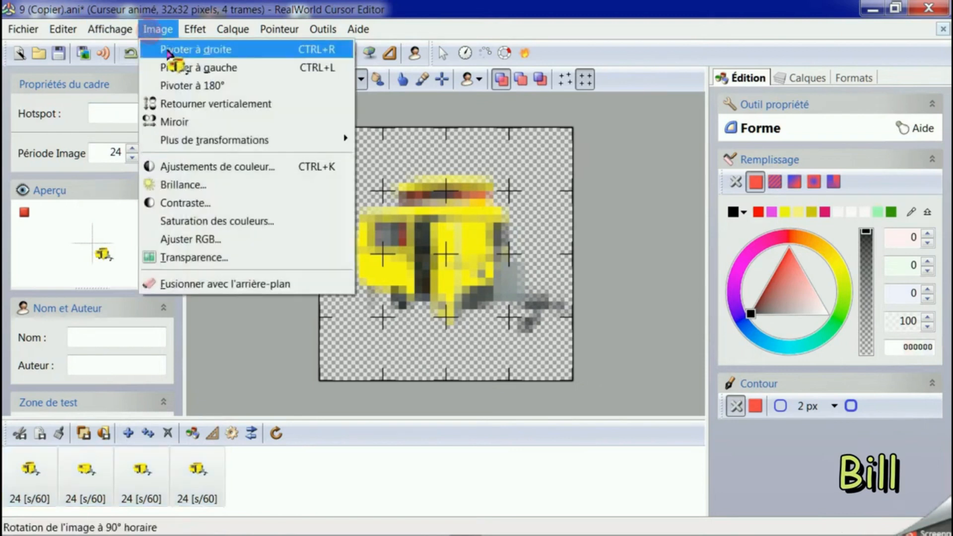
mouse_move(225, 145)
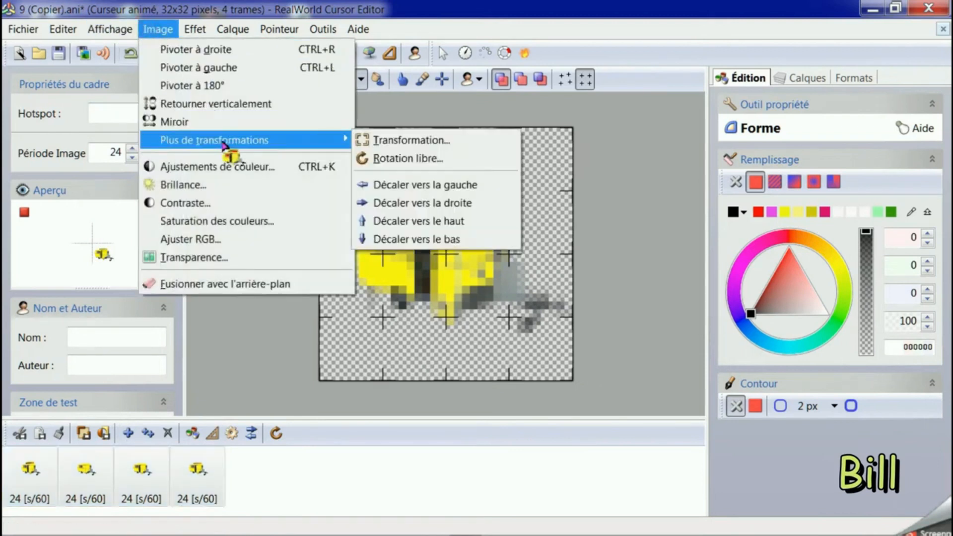
left_click(426, 244)
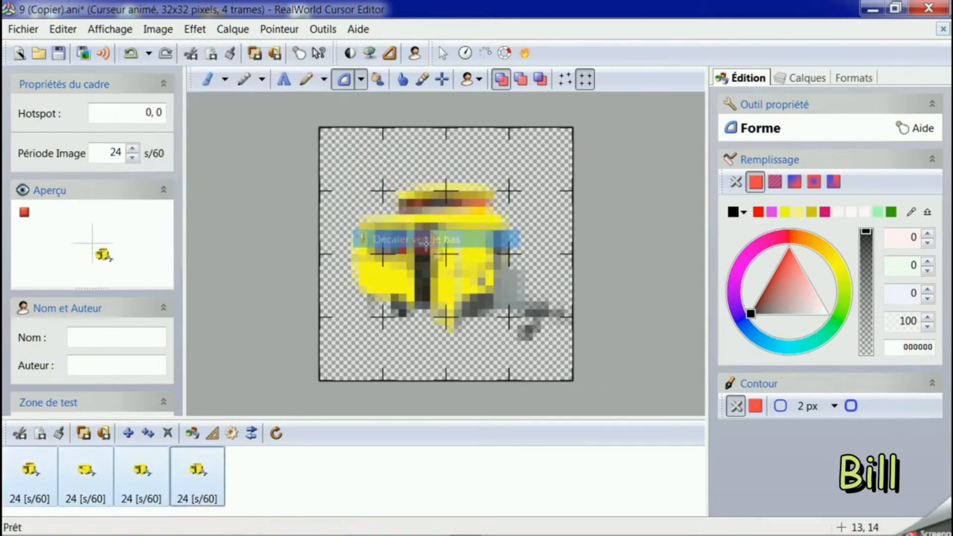
left_click(160, 29)
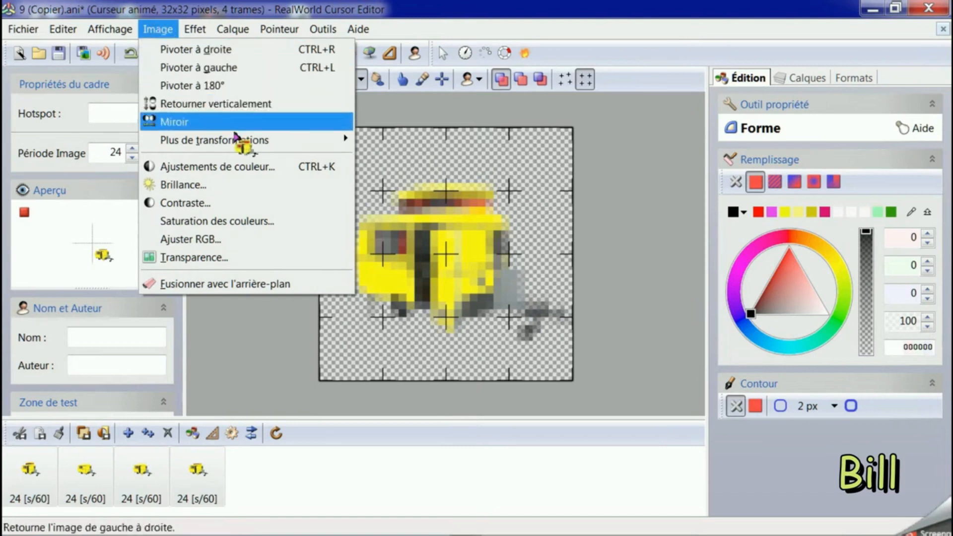
mouse_move(248, 146)
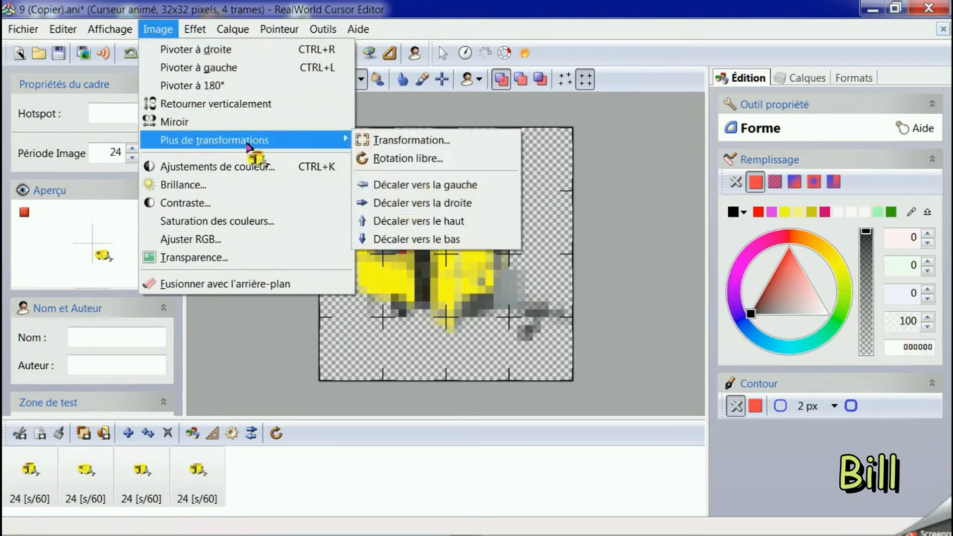
left_click(432, 241)
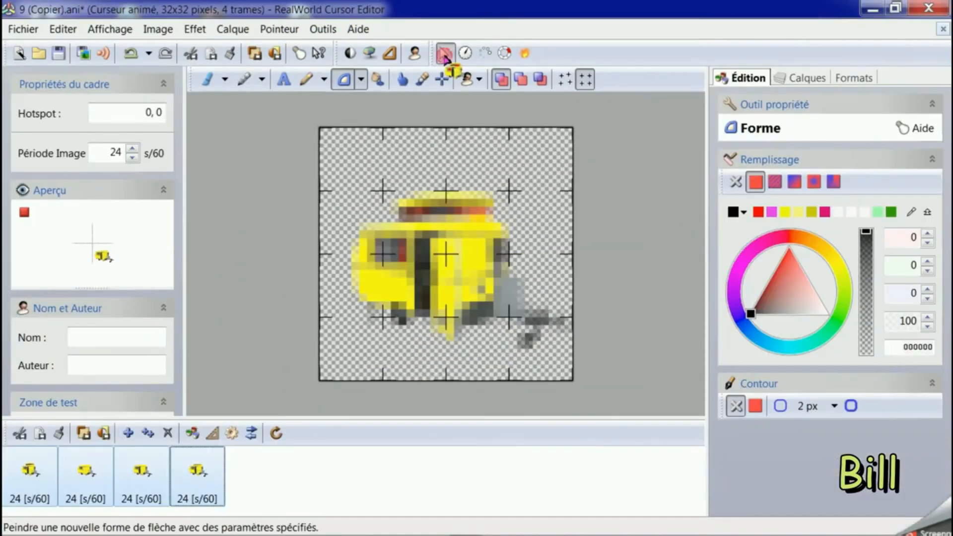
Step: Paint a Haut-Gauche arrow with head size 39, tail 0, black outline of width 7 and magenta fill on the first and second frames
left_click(444, 56)
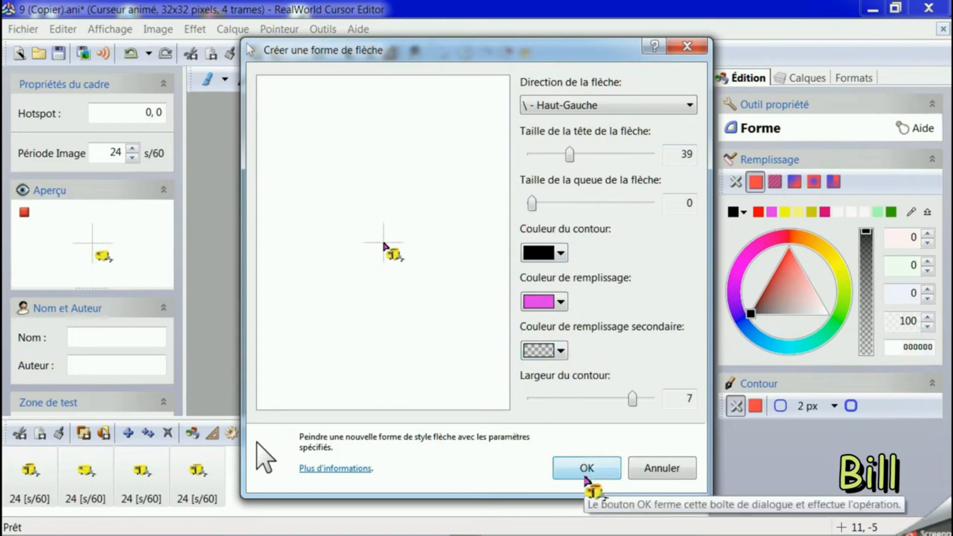
left_click(587, 468)
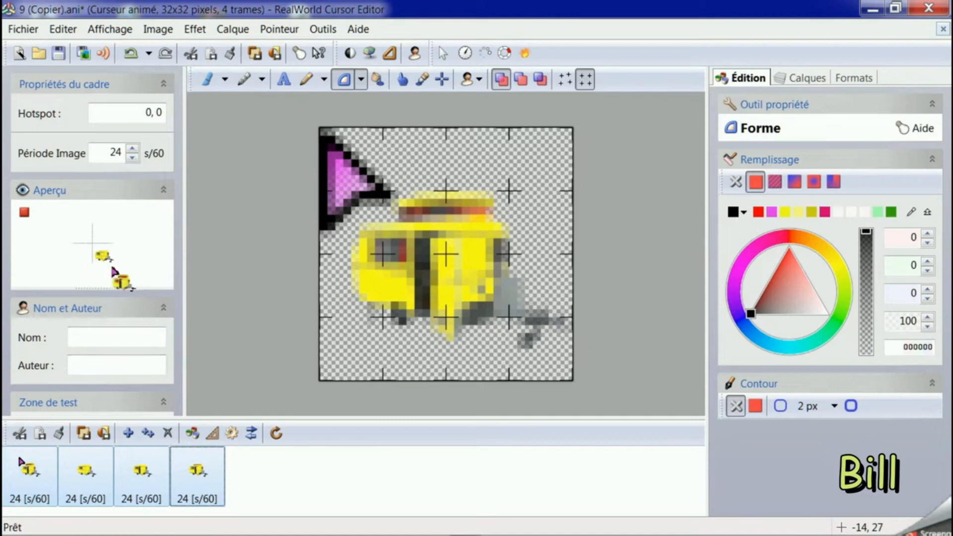
left_click(91, 478)
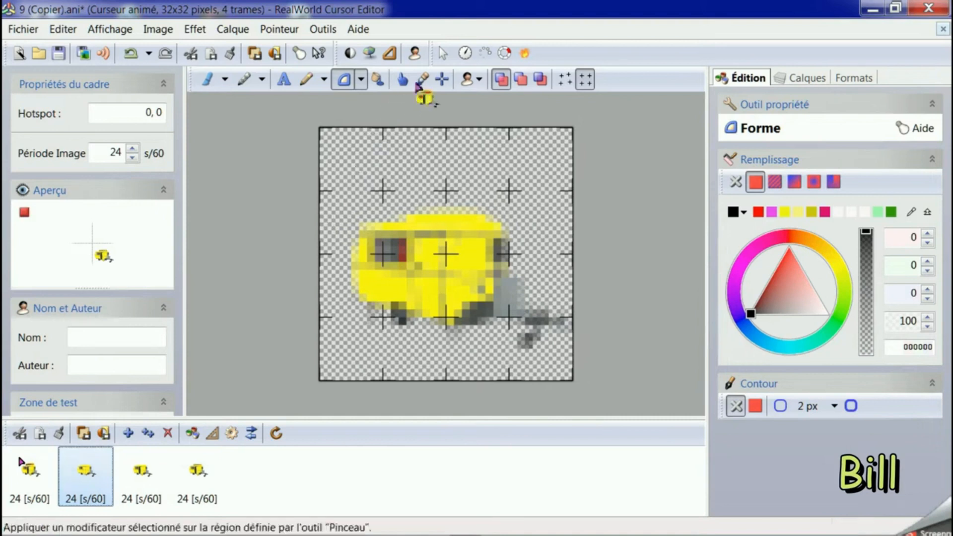
left_click(445, 55)
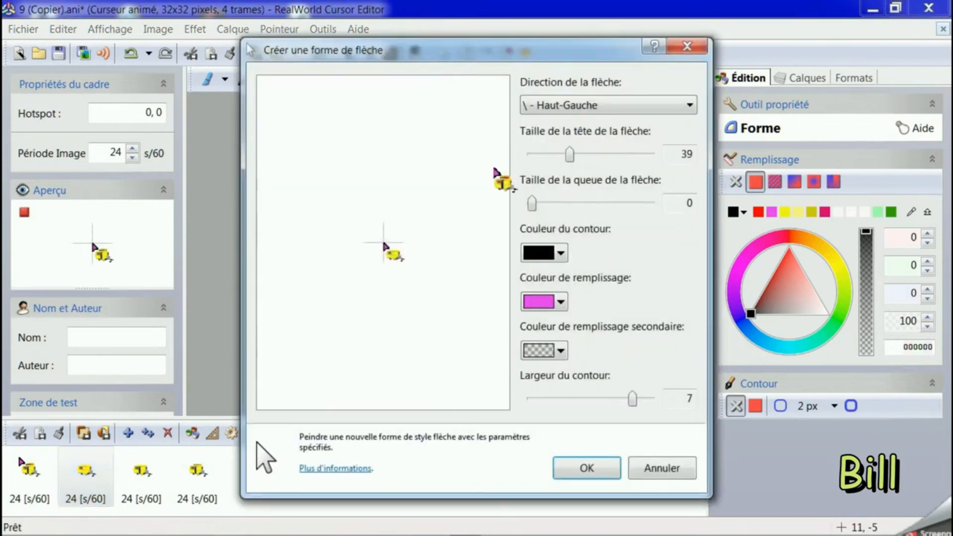
left_click(575, 466)
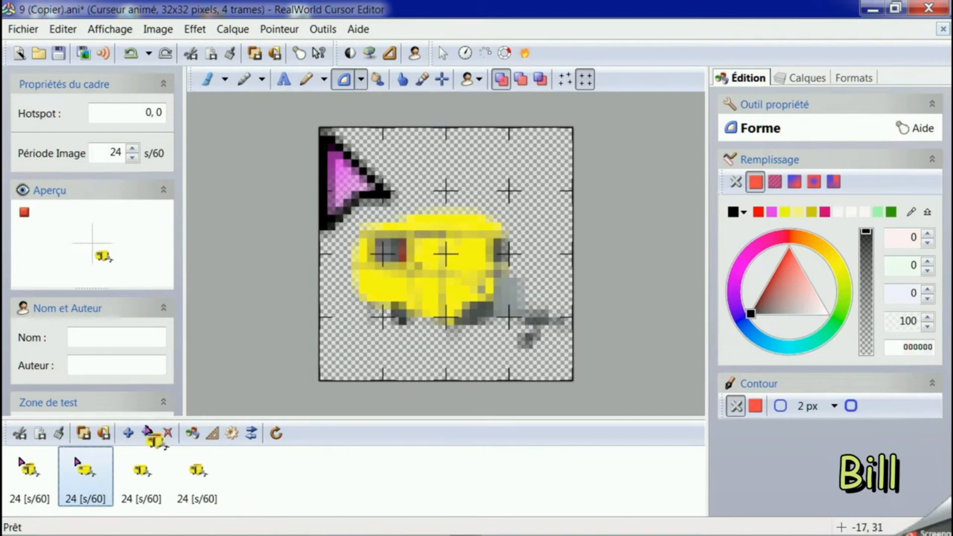
Step: Paint the same magenta, black-outlined arrow on the third and fourth frames, keeping the arrow settings
left_click(141, 467)
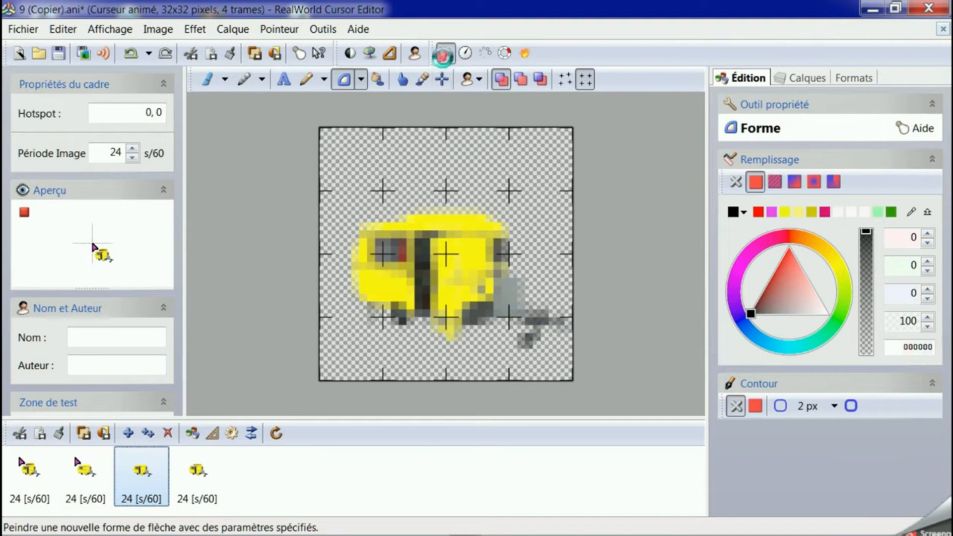
left_click(442, 53)
left_click(581, 469)
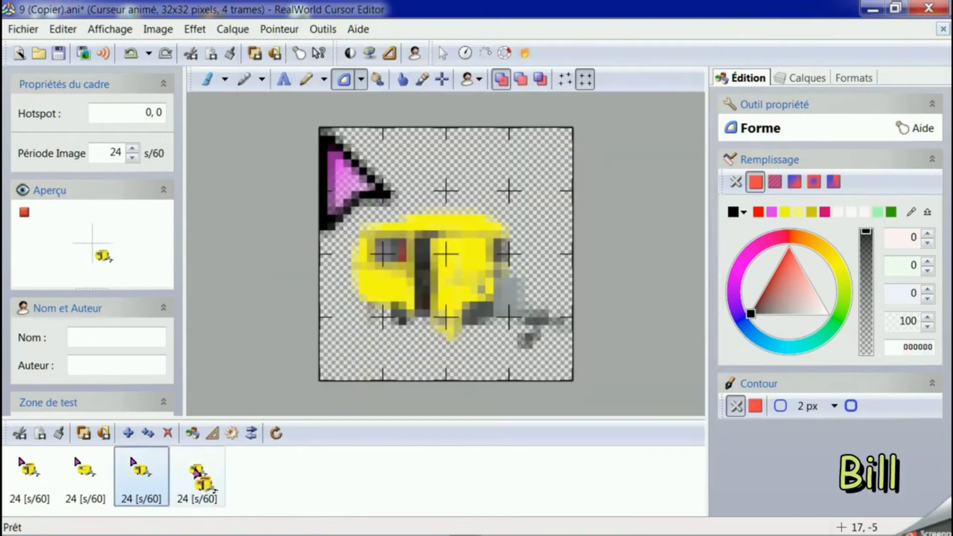
left_click(195, 469)
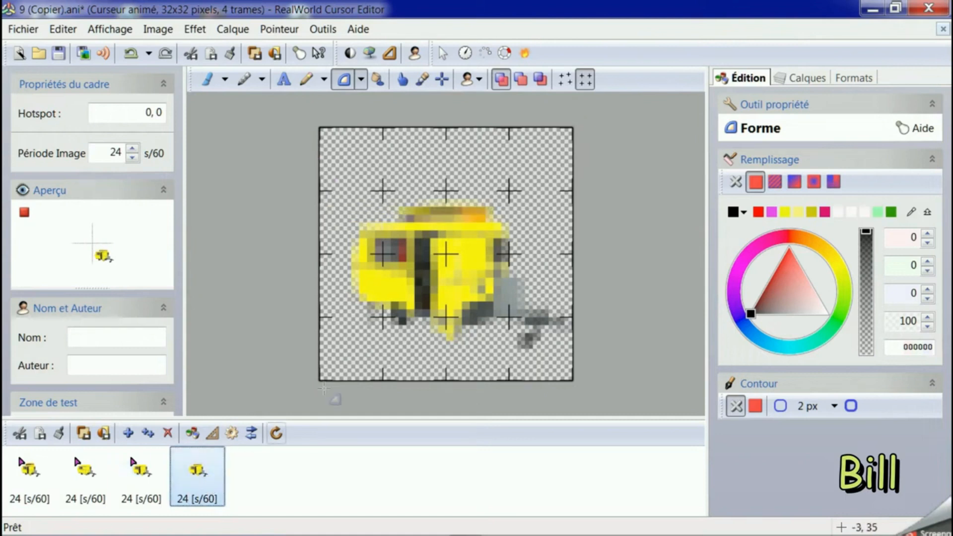
left_click(443, 53)
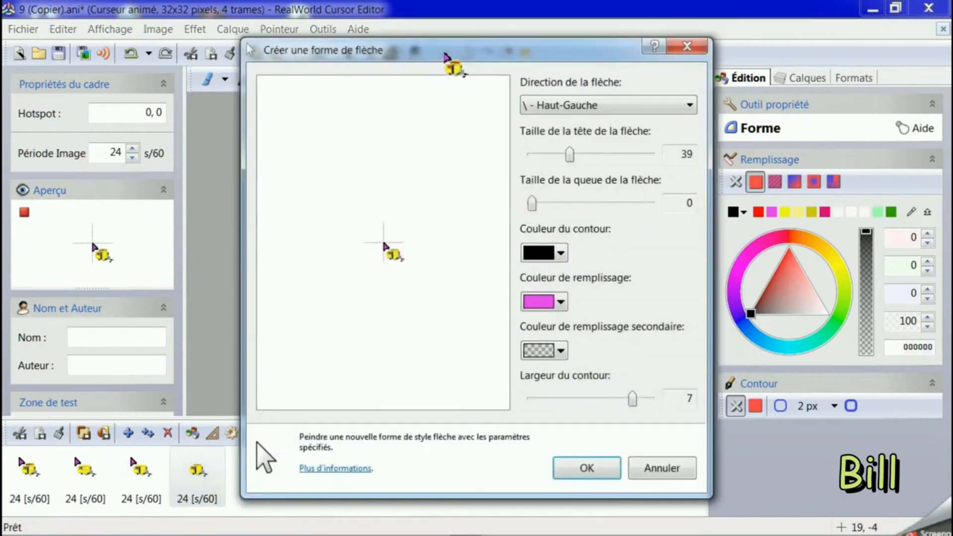
left_click(598, 474)
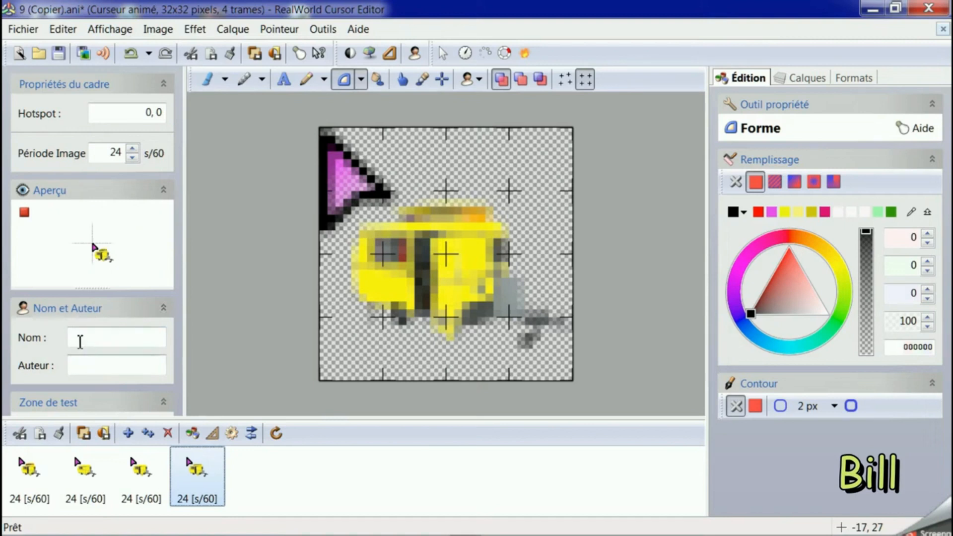
Step: Name the pointer essai and save it to the desktop (Bureau) as an animated cursor file named essai
left_click(86, 337)
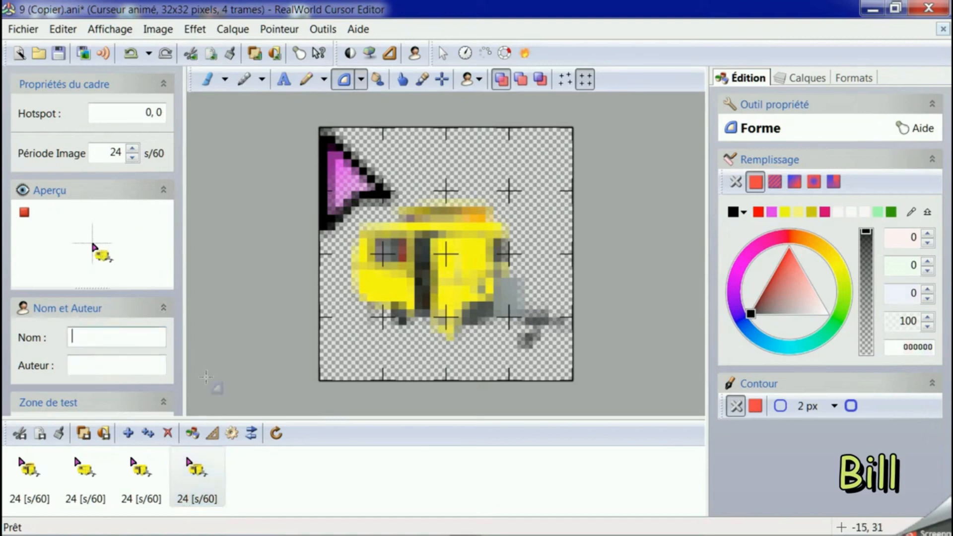
type("essai")
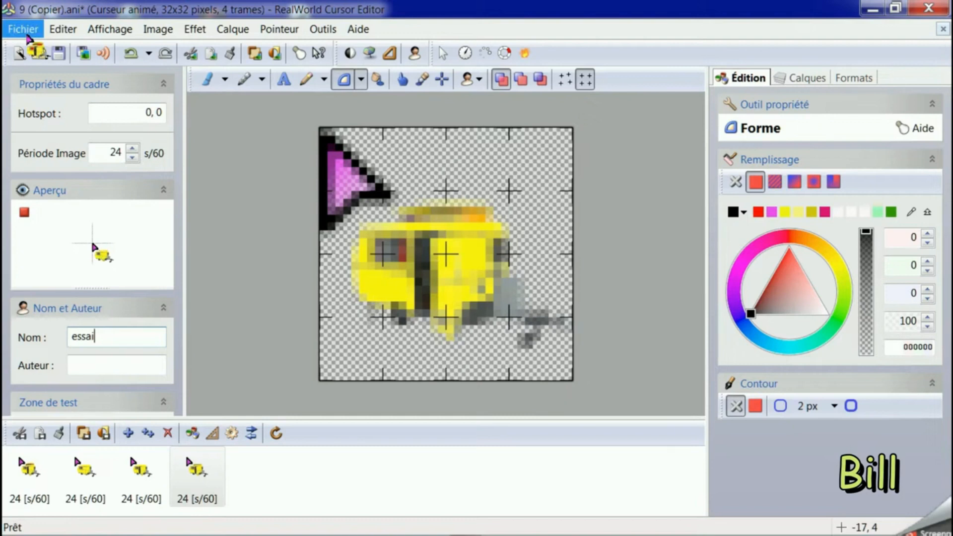
left_click(27, 39)
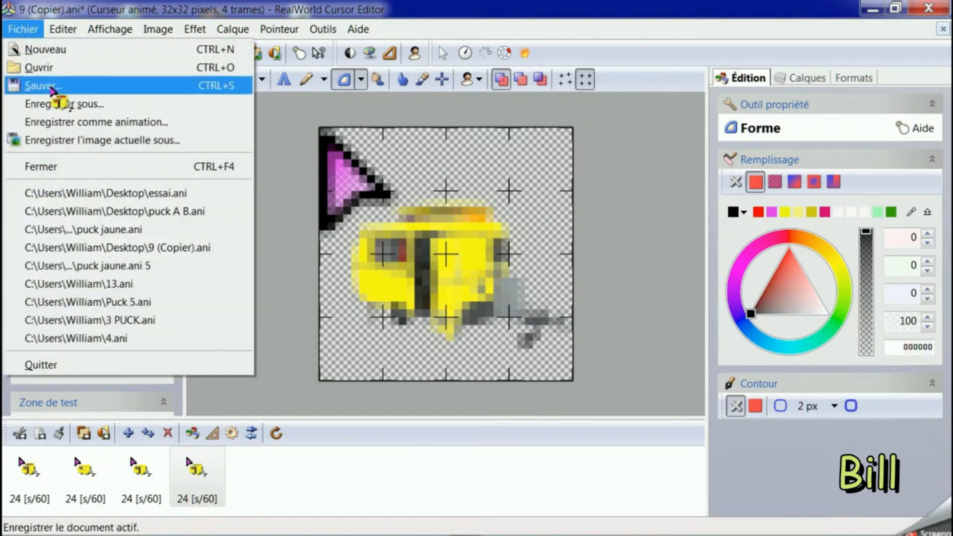
left_click(60, 102)
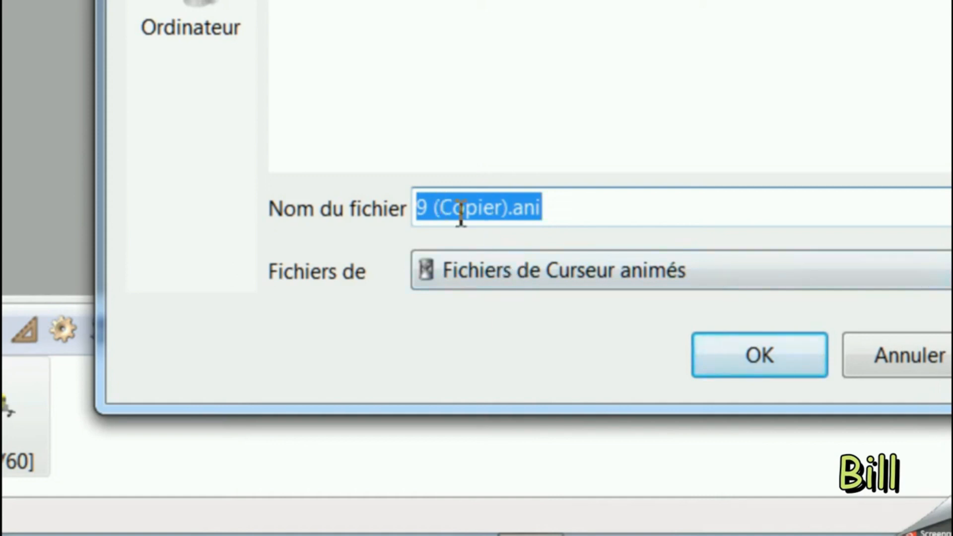
left_click(558, 208)
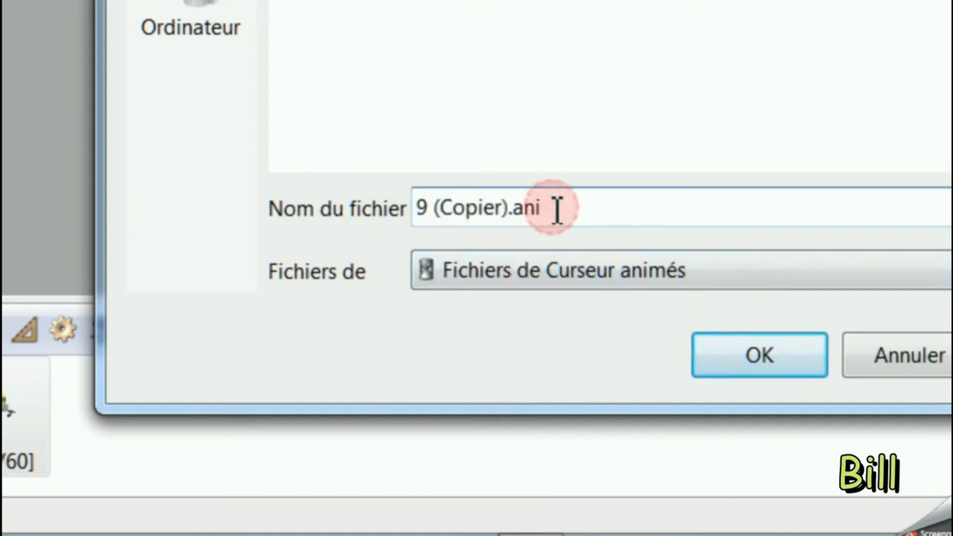
left_click_drag(557, 209, 330, 196)
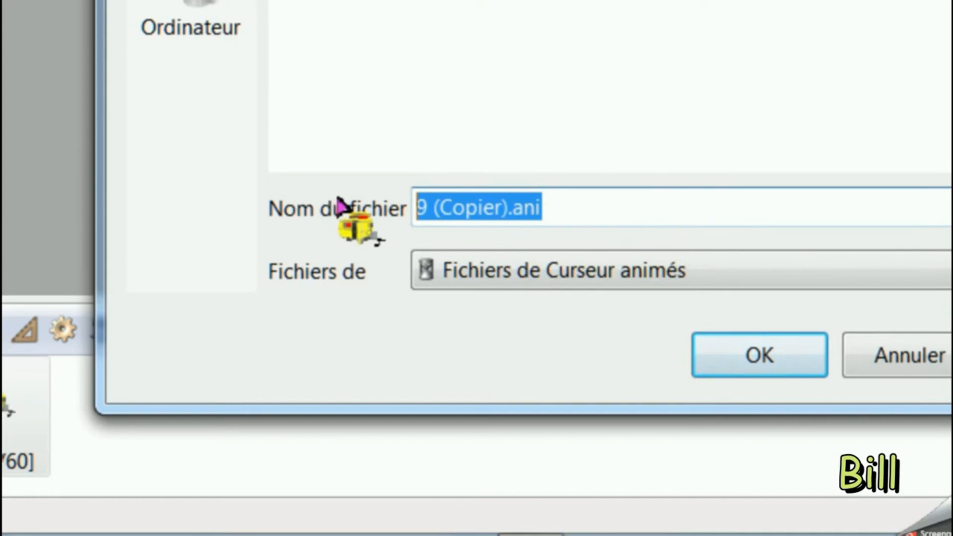
type("essai")
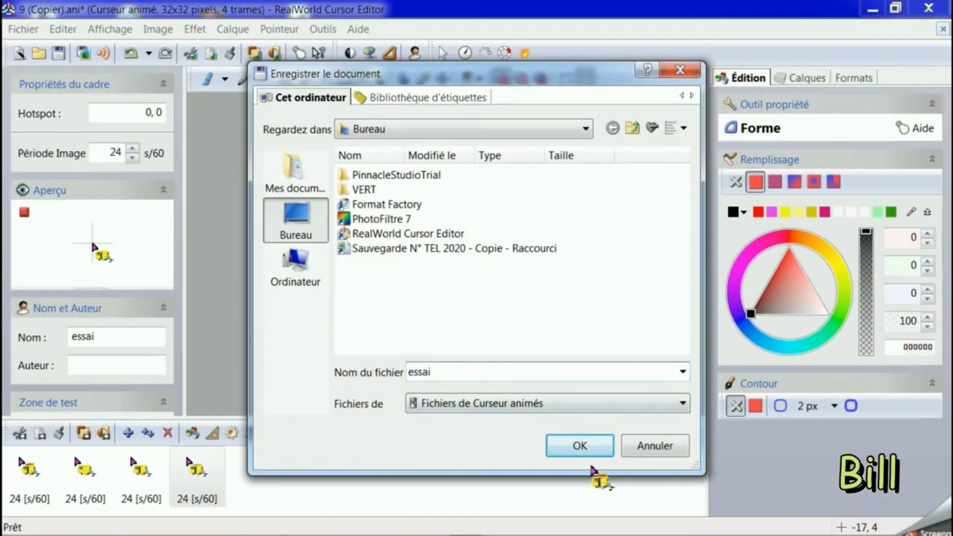
left_click(585, 448)
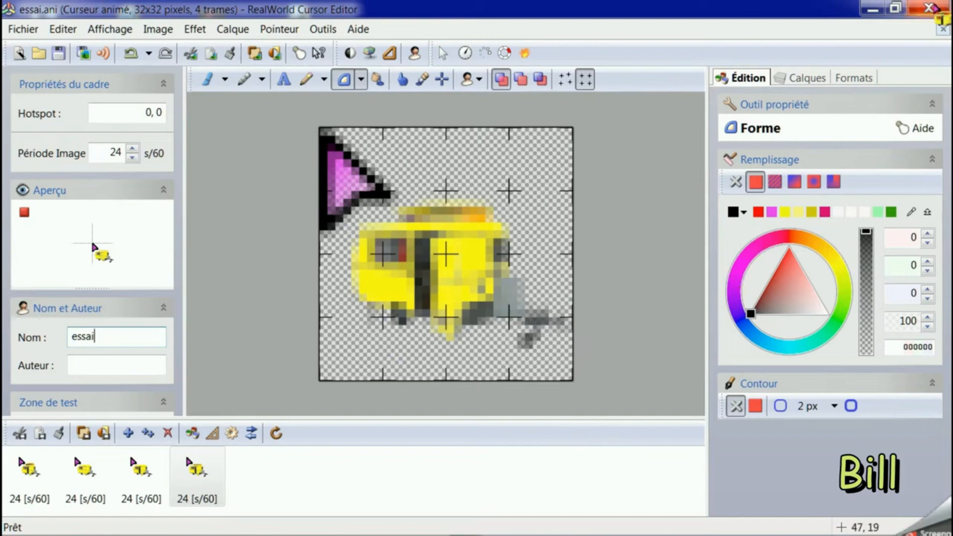
Step: Close RealWorld Cursor Editor and copy the essai cursor file from the desktop
left_click(933, 7)
left_click(312, 250)
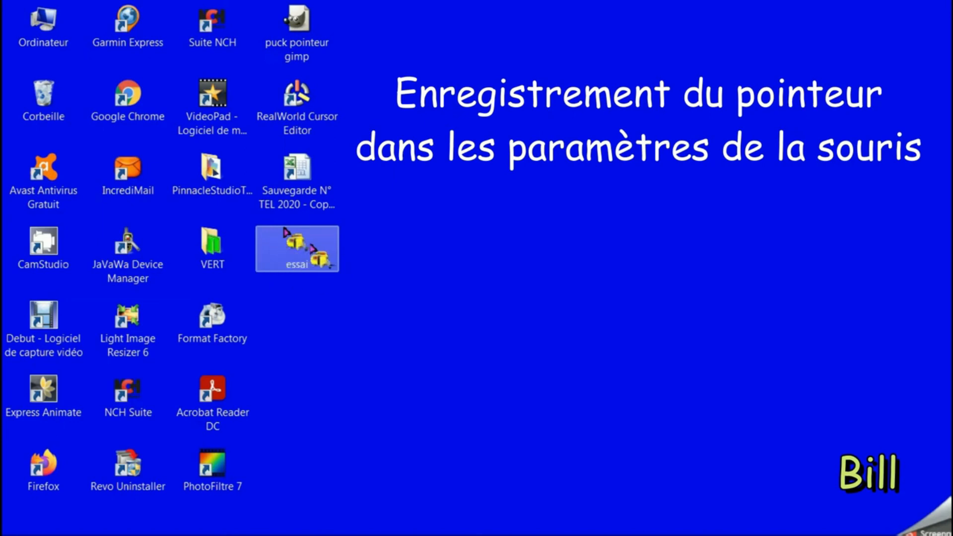
right_click(311, 245)
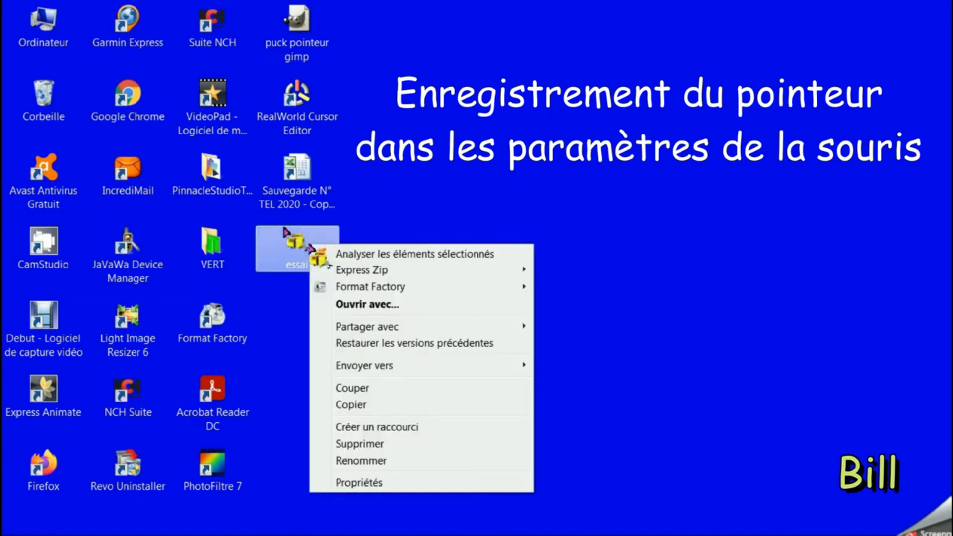
left_click(364, 404)
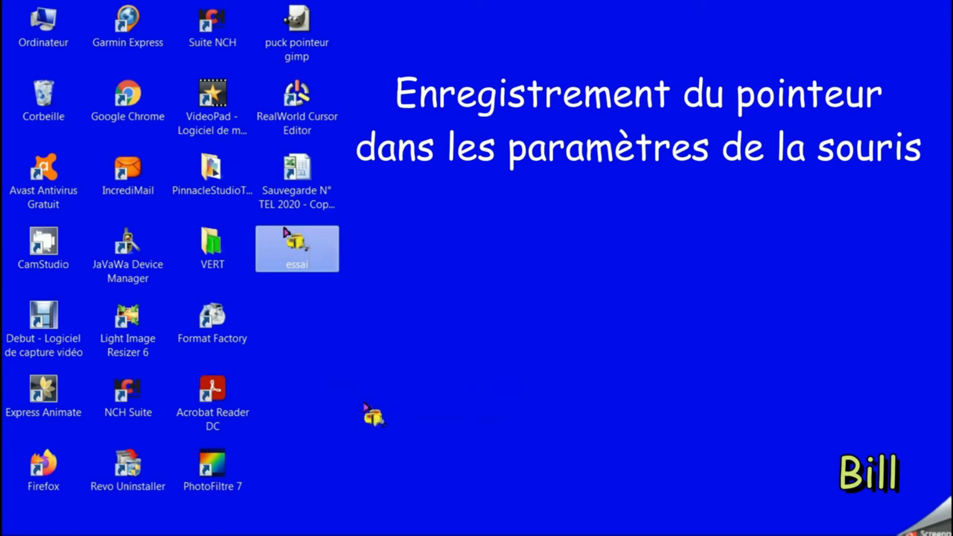
Step: Open the Windows Control Panel, search for "souri" and open the mouse settings
mouse_move(55, 534)
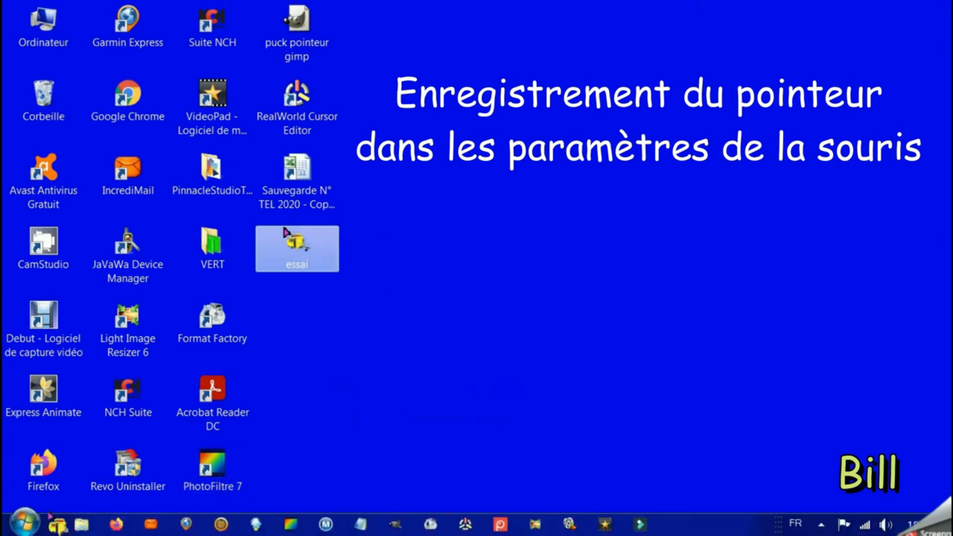
left_click(31, 528)
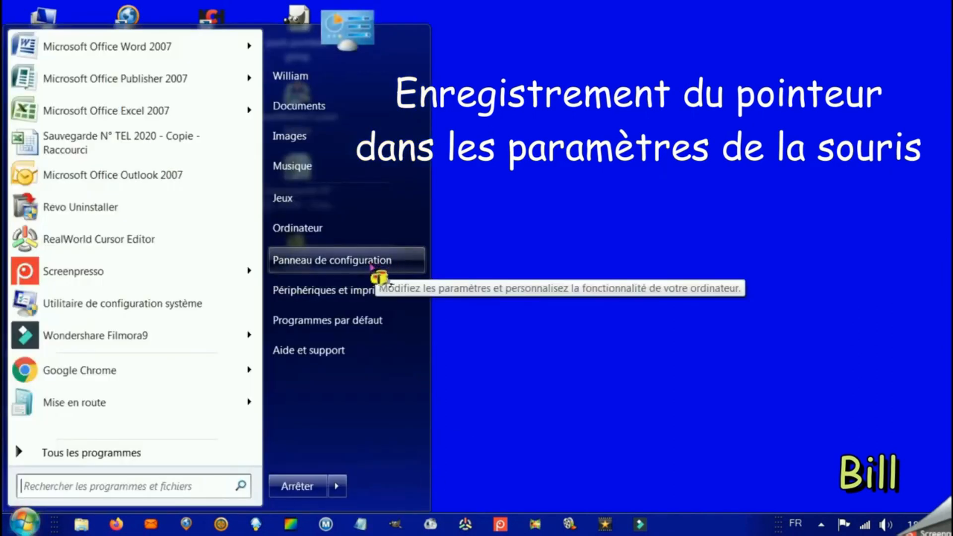
left_click(369, 263)
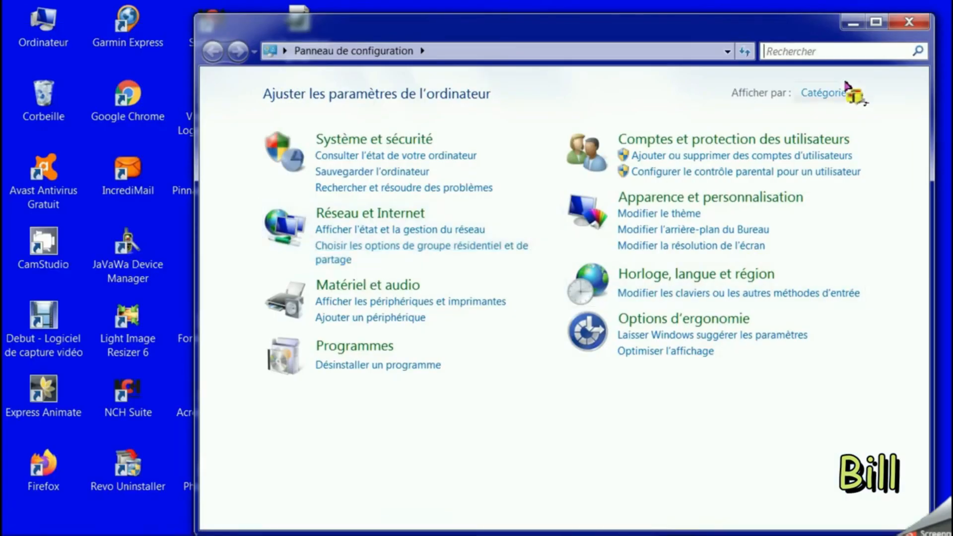
left_click(806, 52)
type("s")
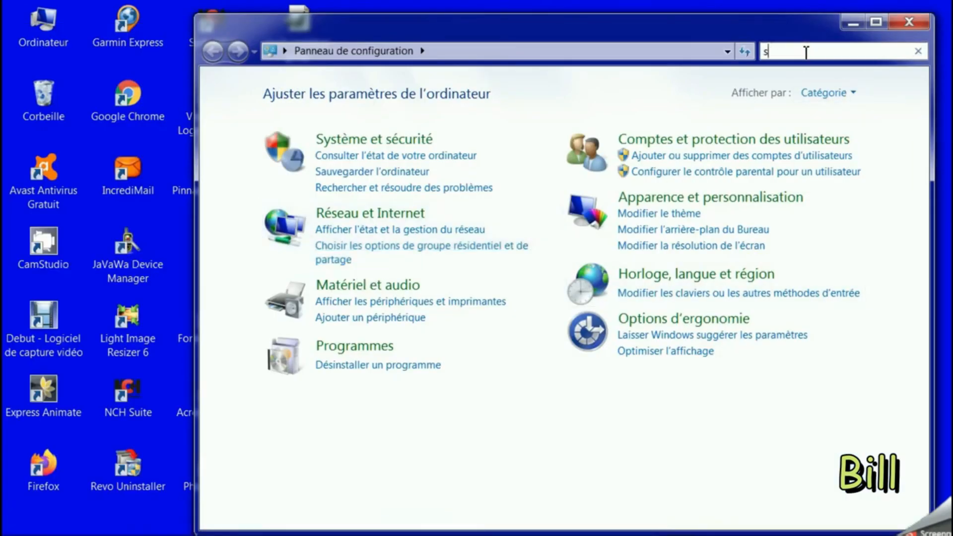
type("ouri")
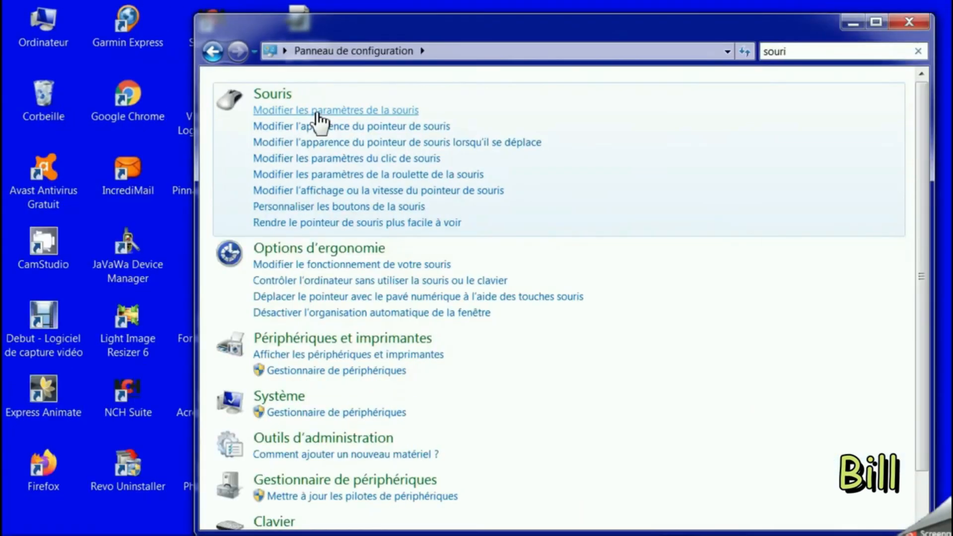
left_click(316, 111)
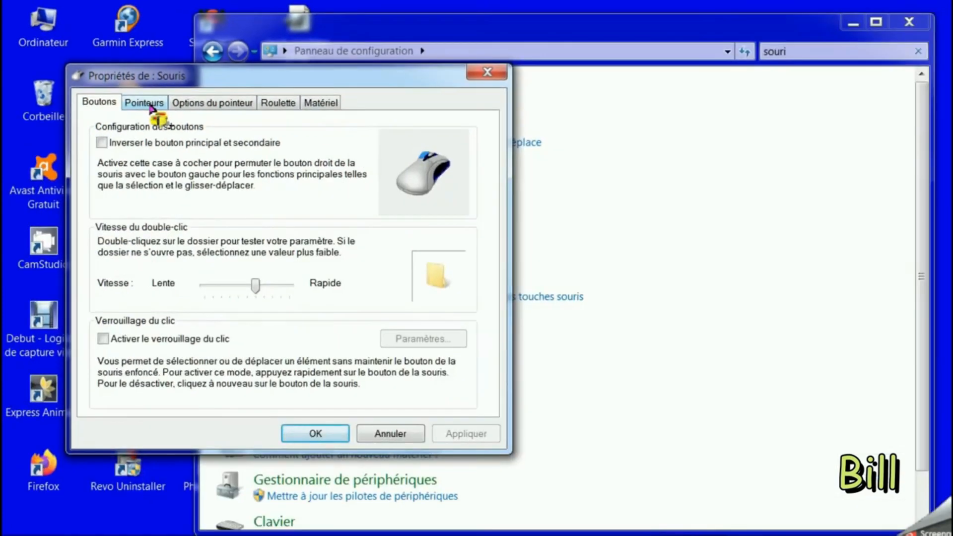
Step: Browse for a pointer in the mouse settings and paste the copied essai file into the Cursors folder, keeping both files and allowing administrator access
left_click(146, 103)
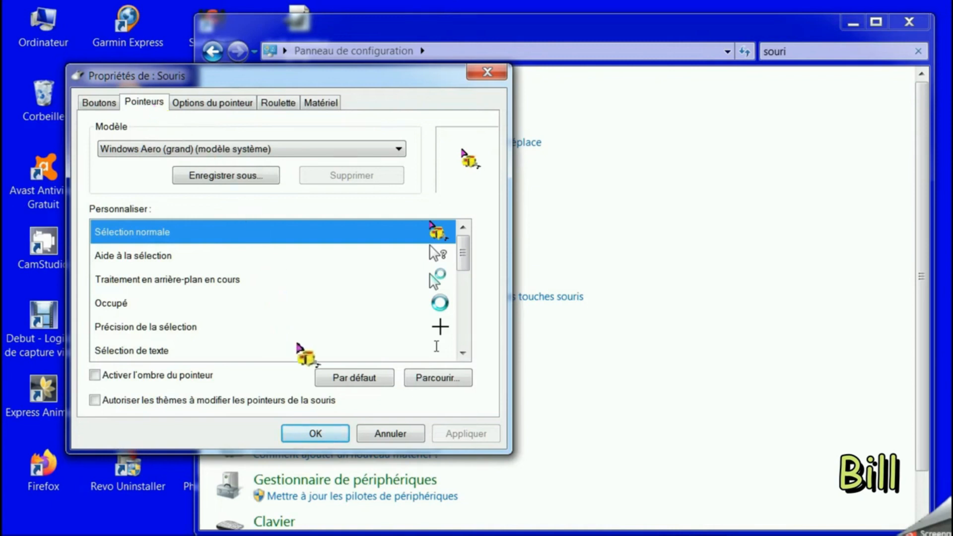
left_click(448, 379)
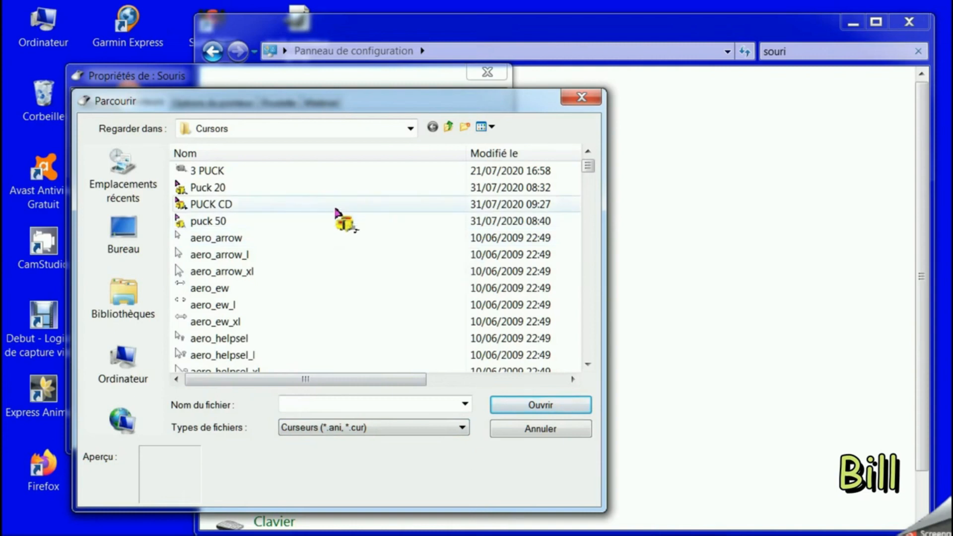
right_click(335, 209)
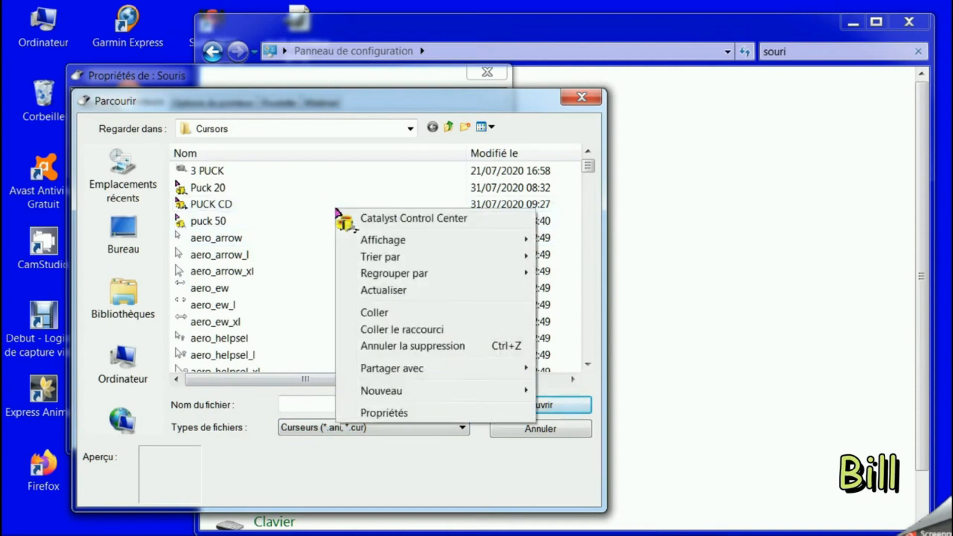
left_click(382, 314)
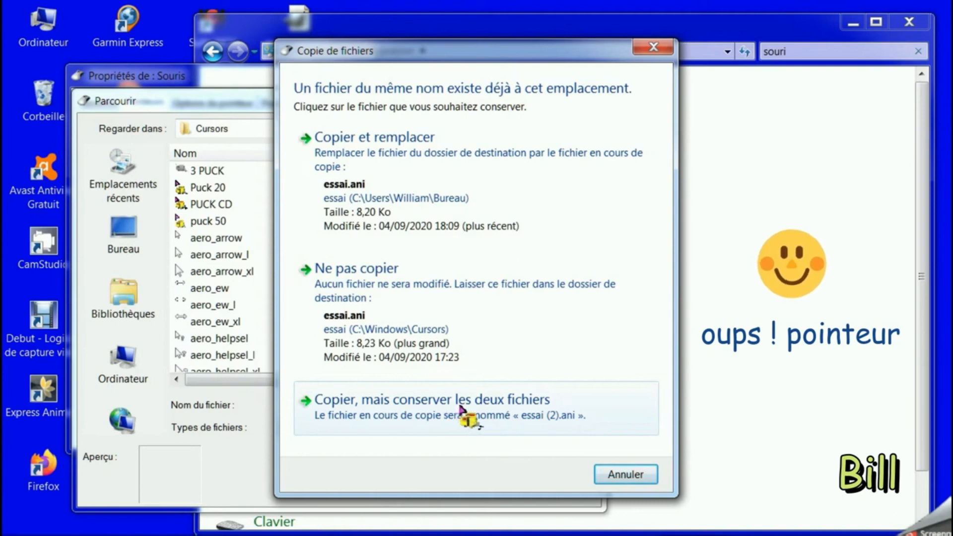
left_click(462, 410)
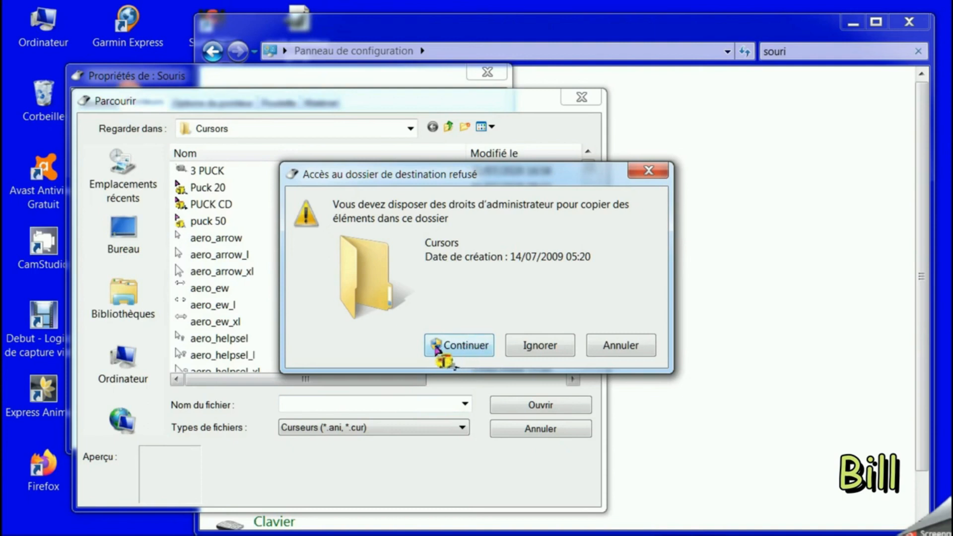
left_click(467, 346)
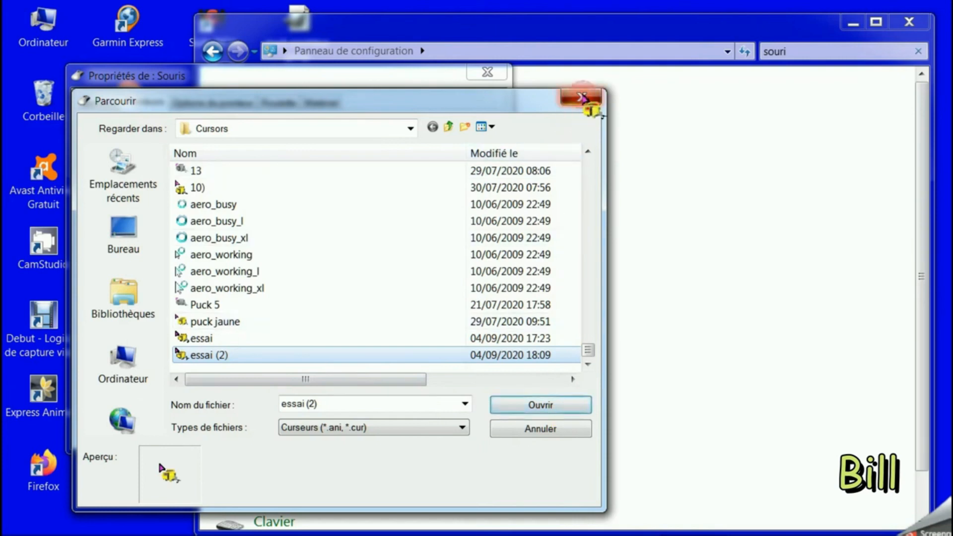
Step: Close the cursor browser, mouse properties and Control Panel, and delete the essai cursor file from the desktop
left_click(582, 96)
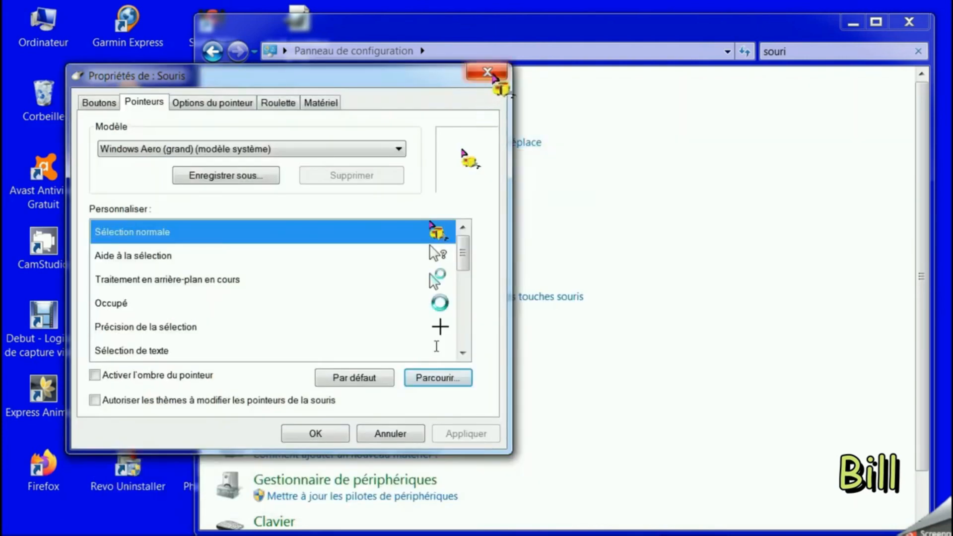
left_click(488, 73)
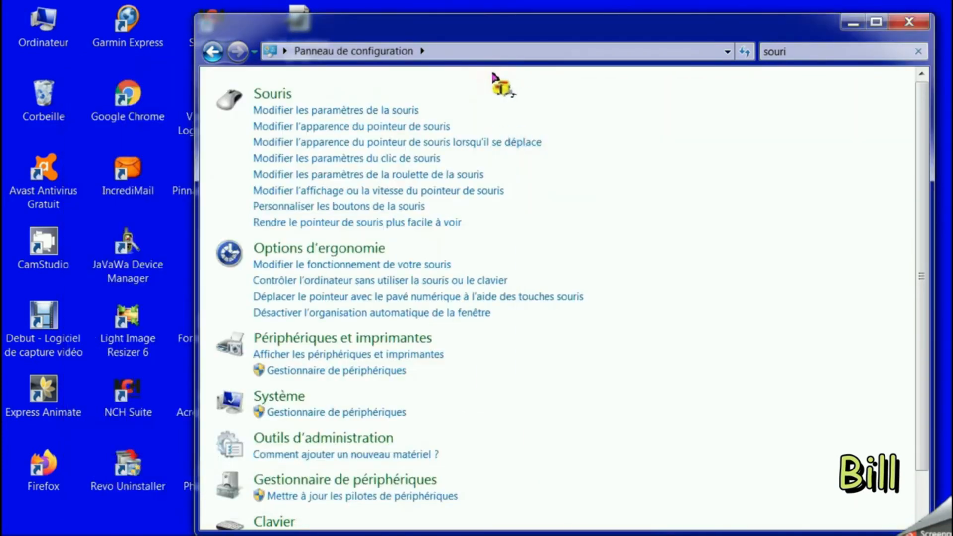
left_click(910, 23)
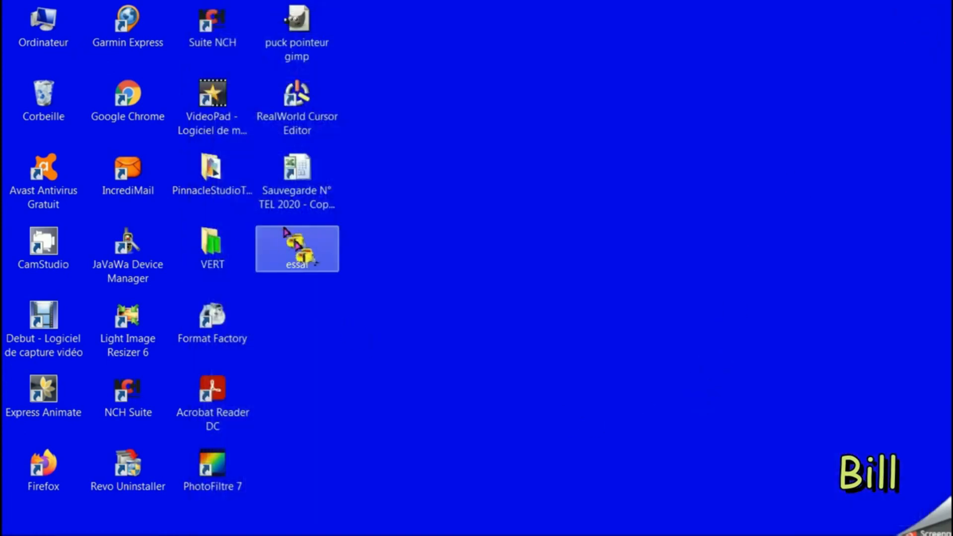
right_click(295, 244)
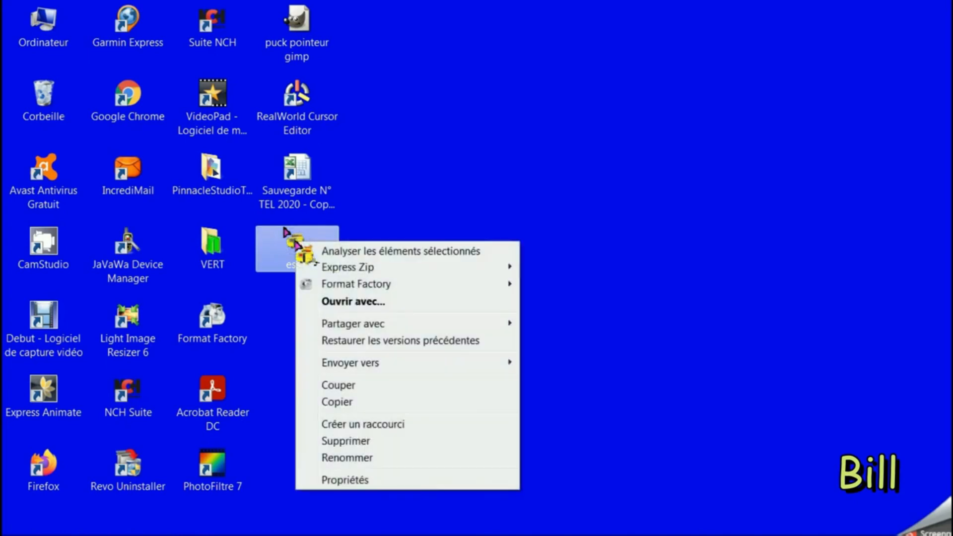
left_click(368, 441)
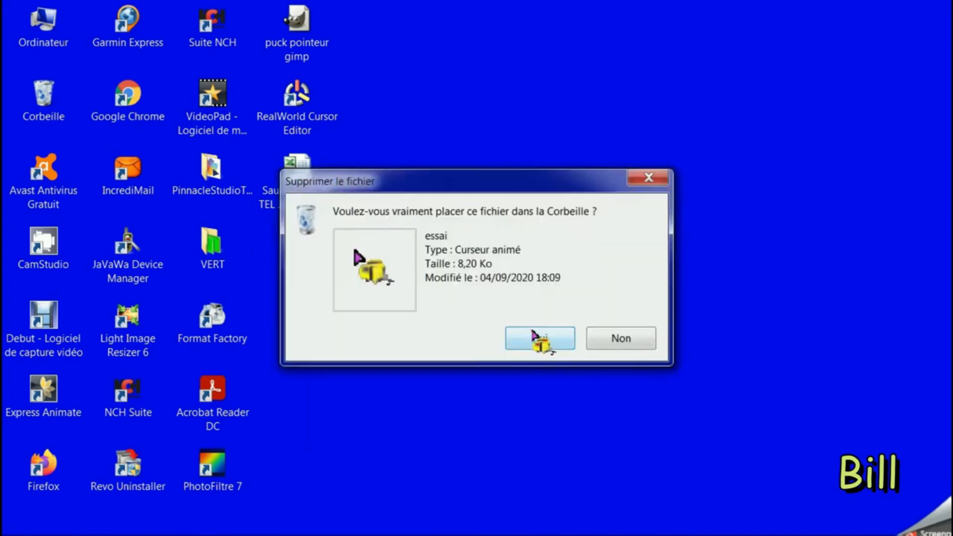
left_click(541, 337)
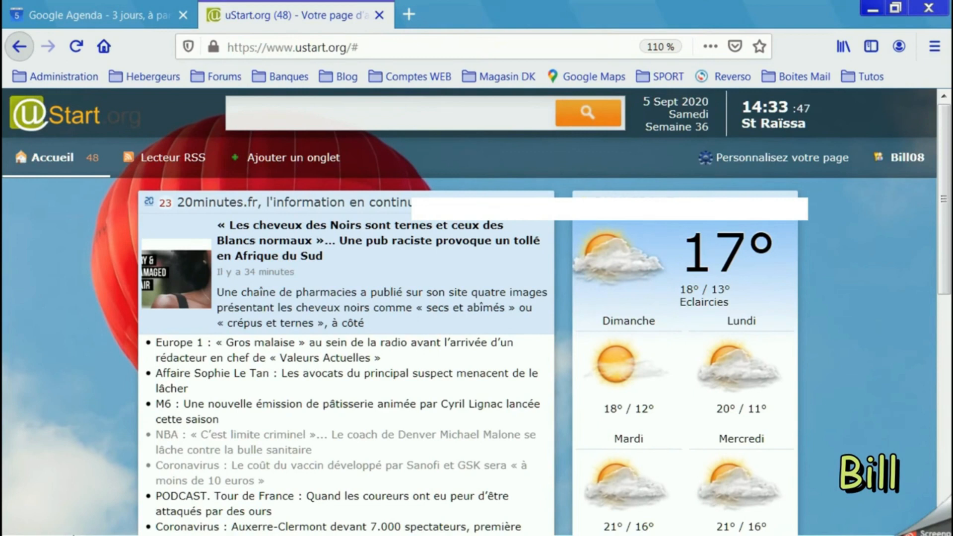
Step: Open the Windows Control Panel, search for "souris" and open the mouse settings
mouse_move(57, 534)
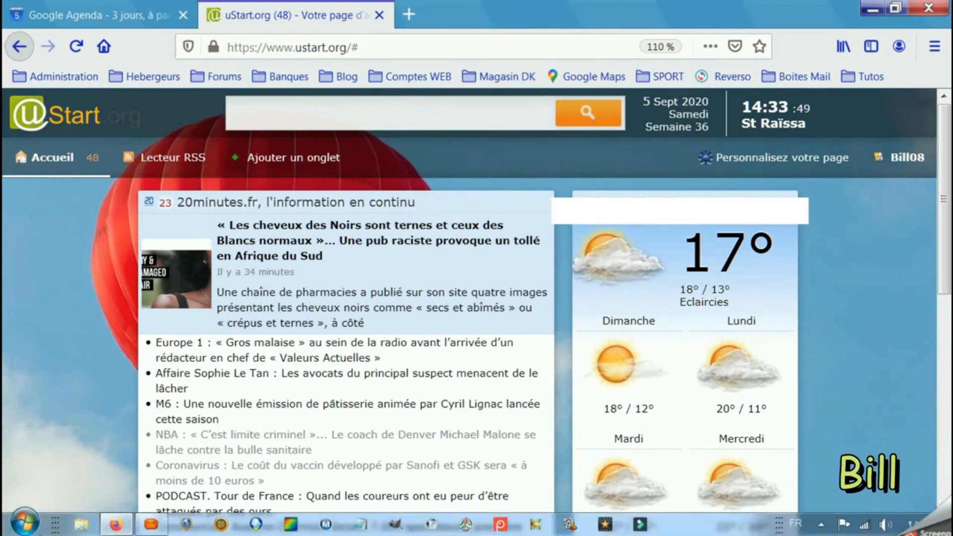
left_click(22, 529)
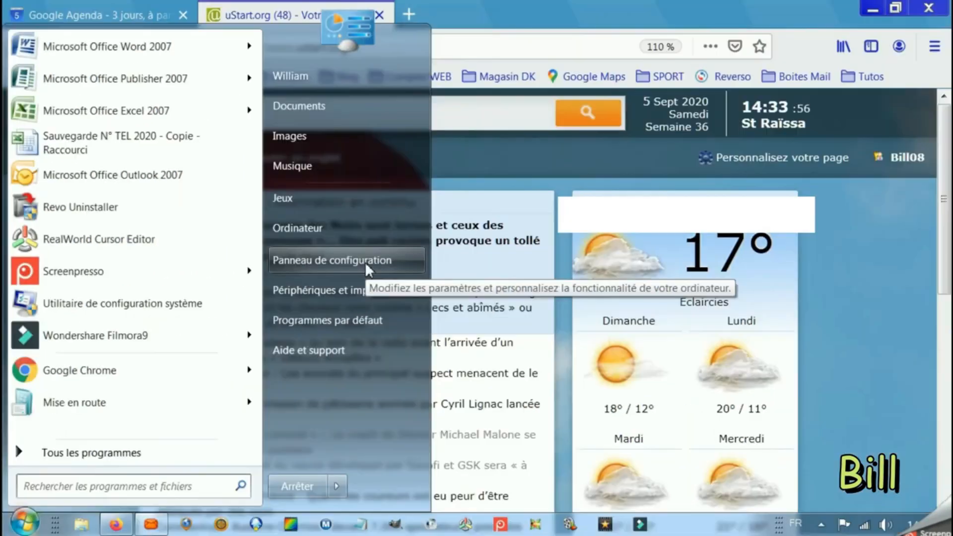
left_click(478, 264)
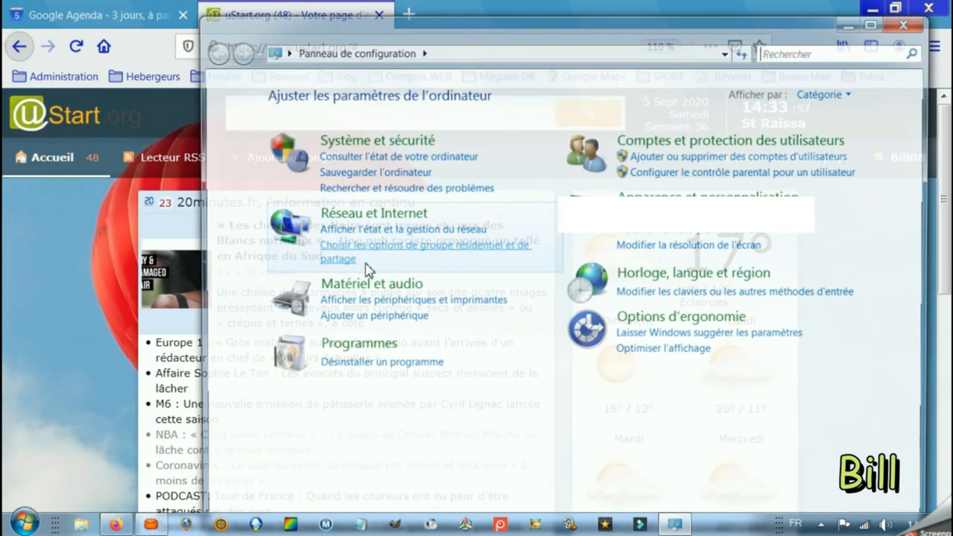
left_click(815, 52)
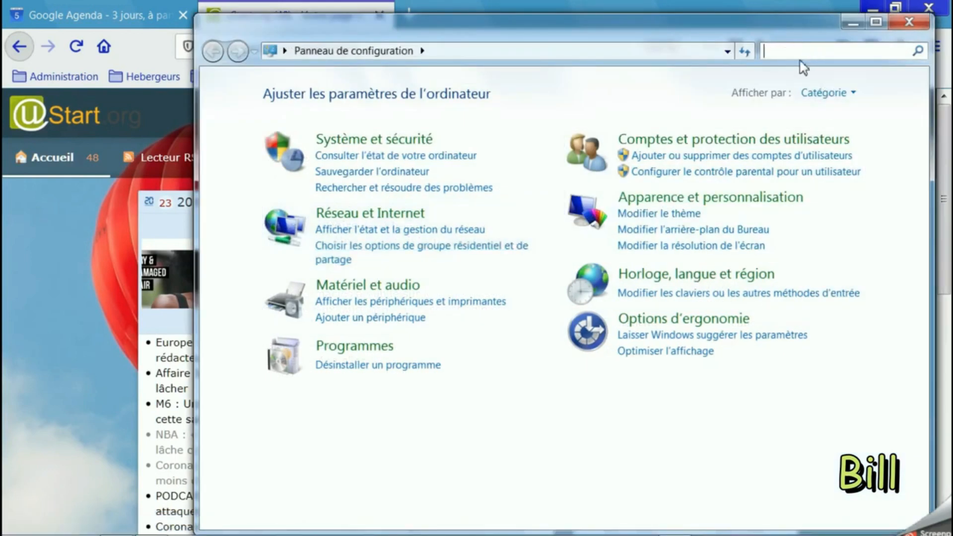
type("souris")
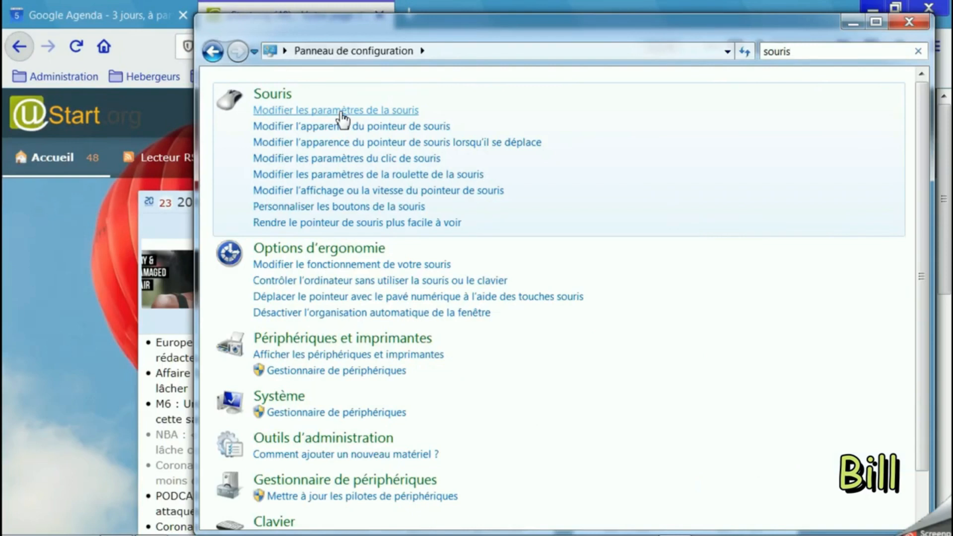
left_click(341, 111)
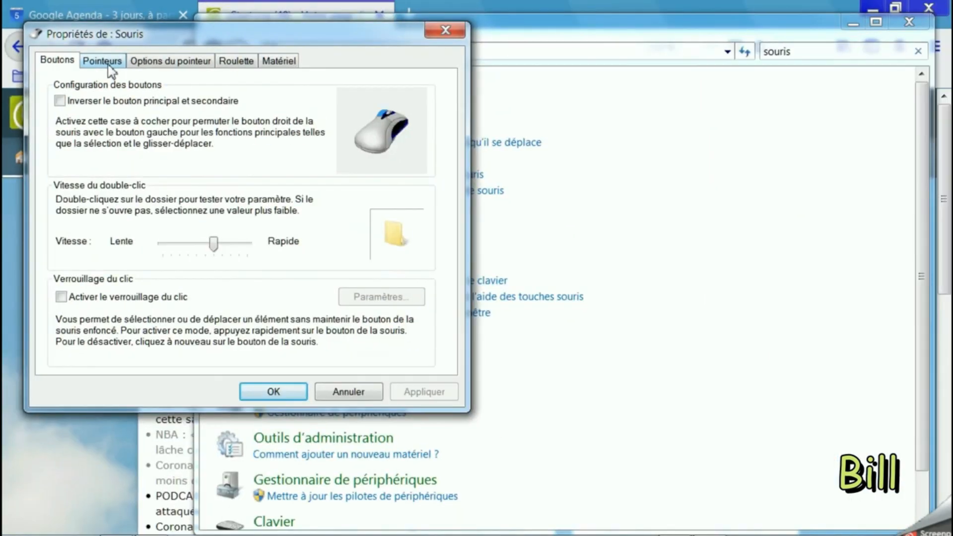
Step: Assign the Puck 20 cursor from the Cursors folder to the normal selection pointer (Sélection normale), accept the change and close the Control Panel
left_click(216, 131)
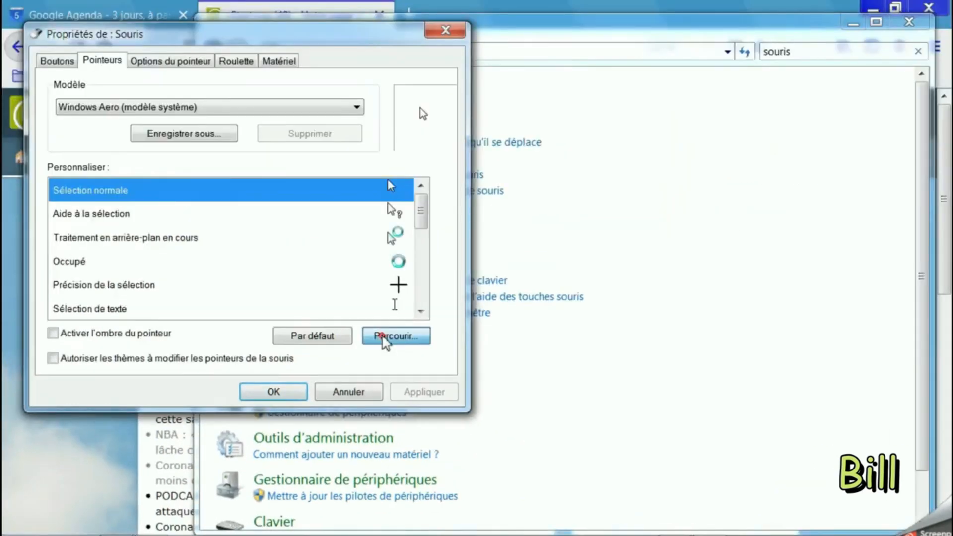
left_click(450, 272)
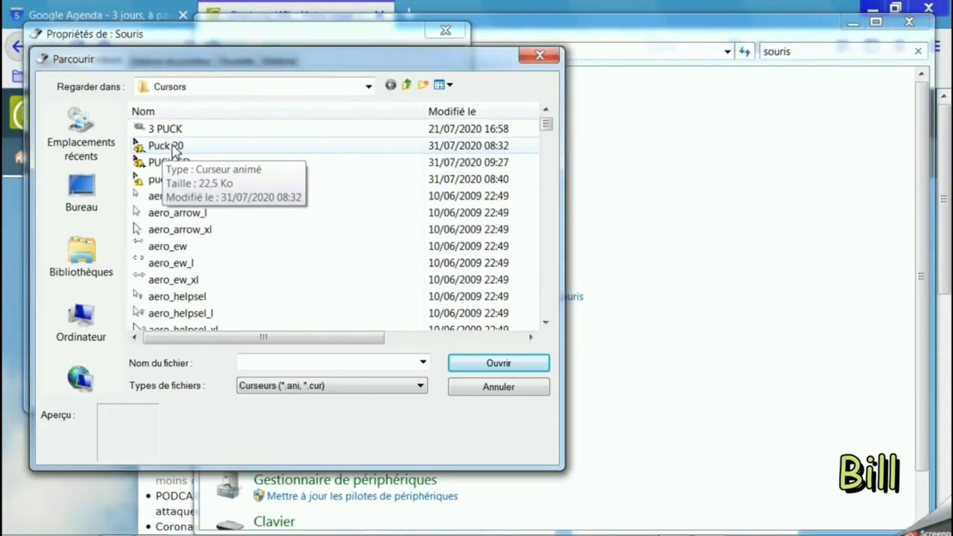
left_click(173, 151)
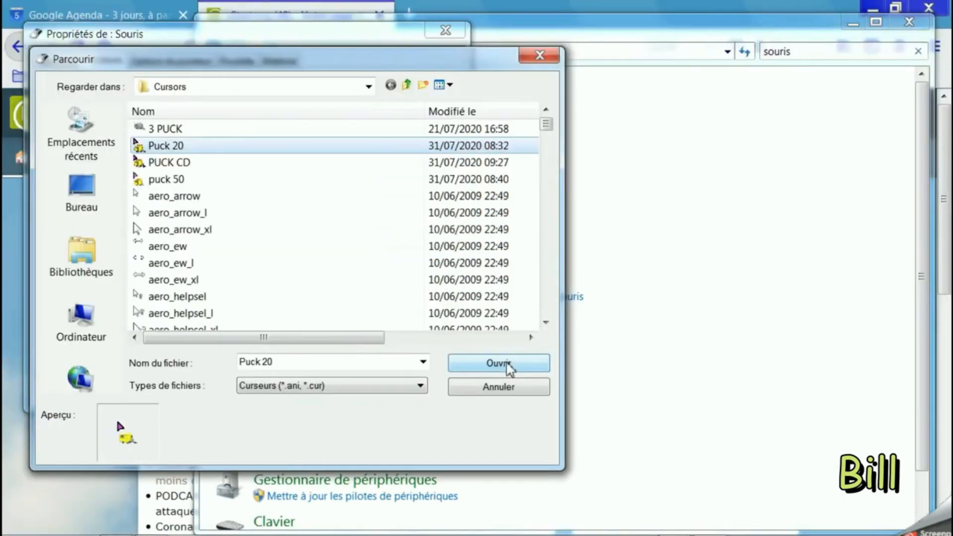
left_click(466, 264)
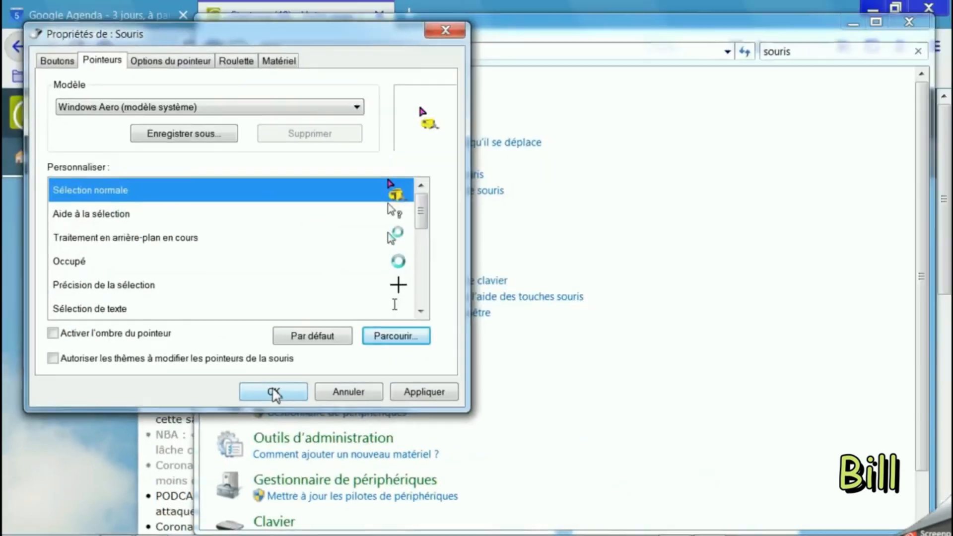
left_click(188, 277)
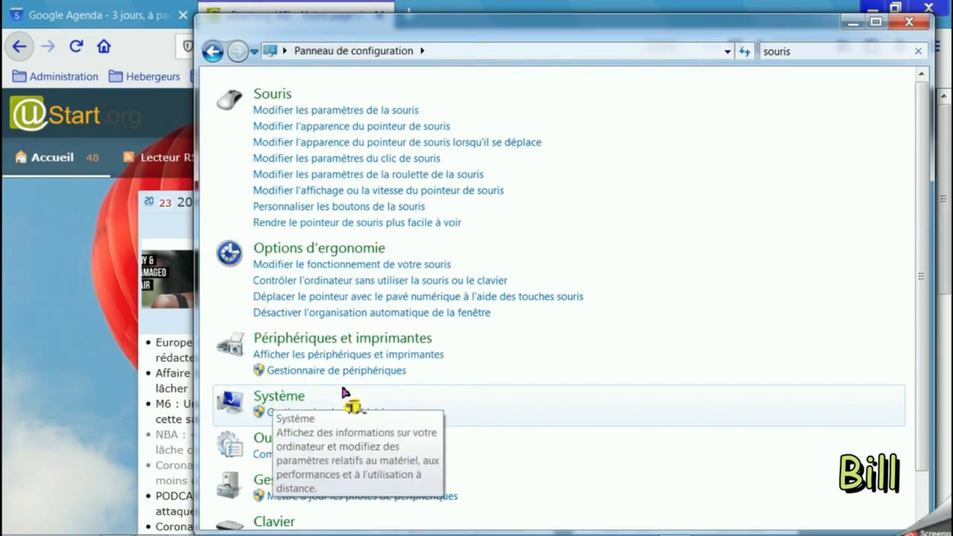
left_click(909, 22)
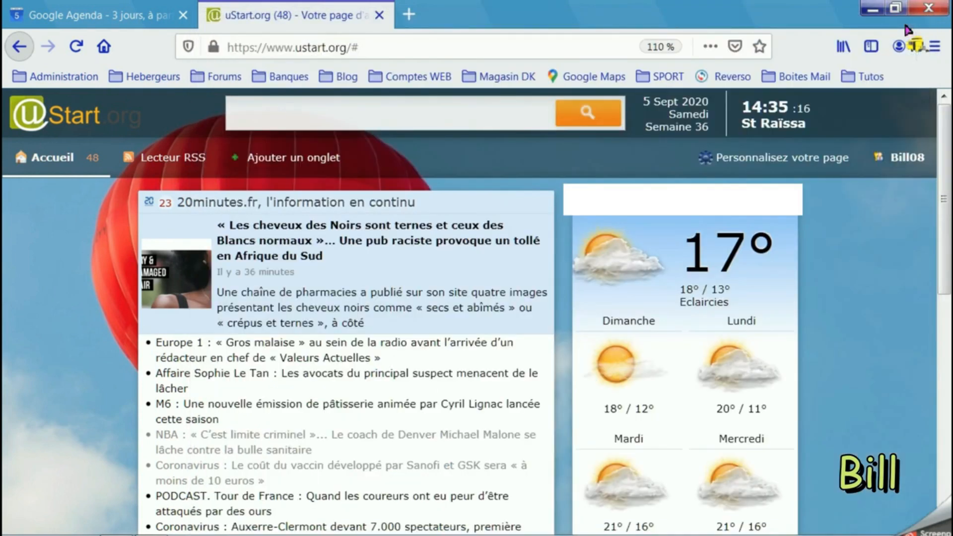